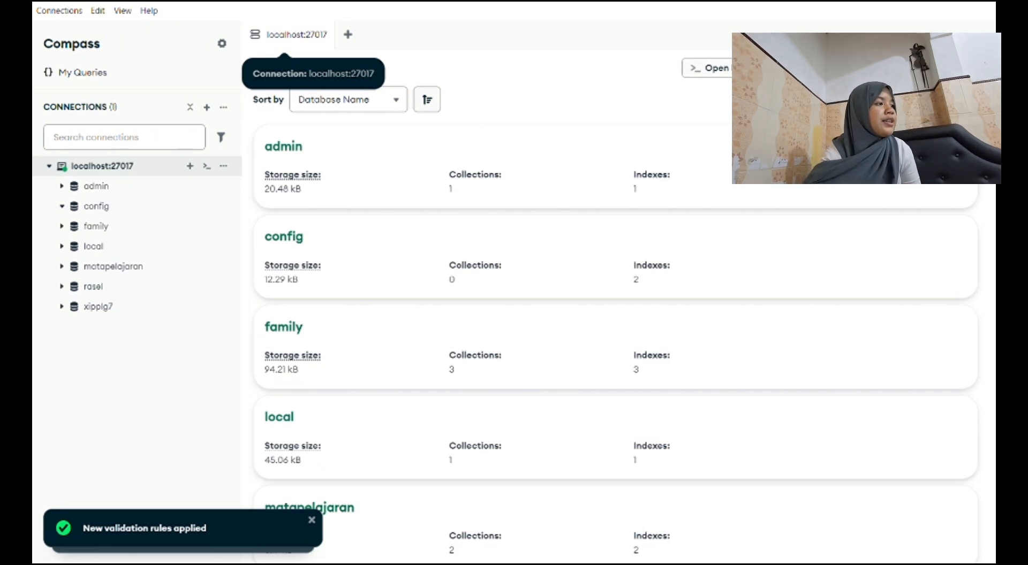
Create a database named mahasiswa with a collection named nilai.
{"action": "left_click", "coordinate": [859, 68]}
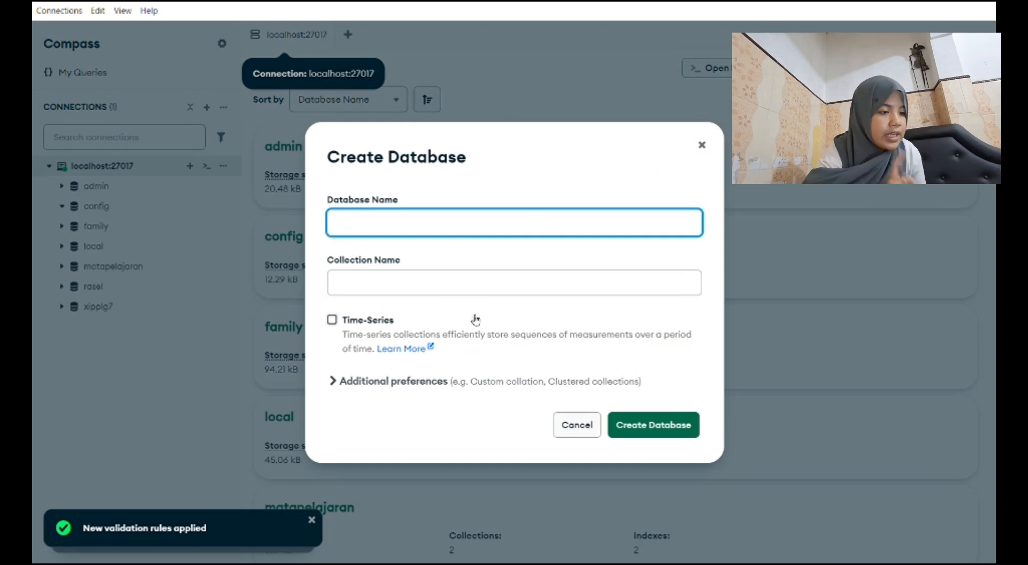
{"action": "left_click", "coordinate": [284, 542]}
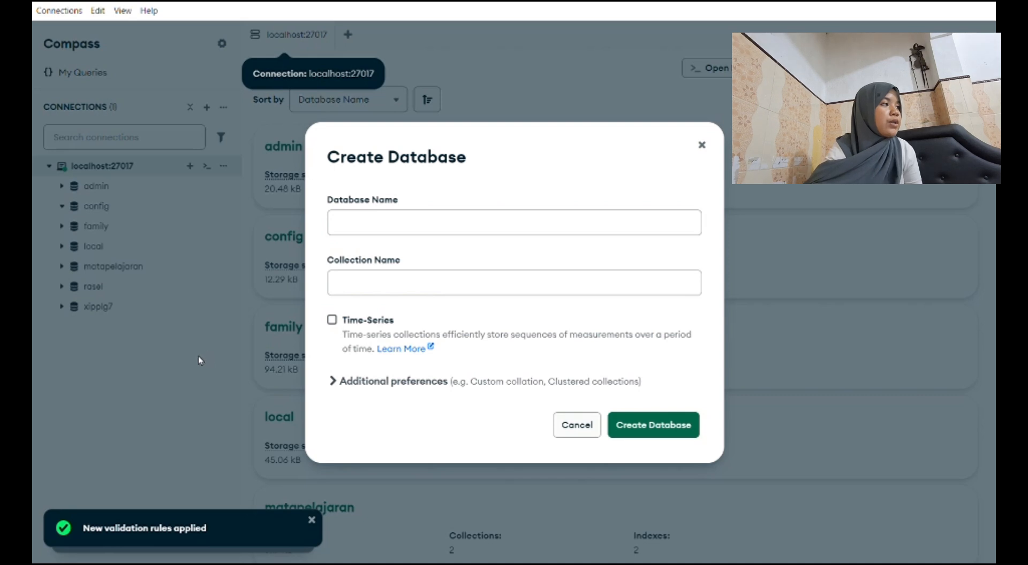
{"action": "left_click", "coordinate": [476, 222]}
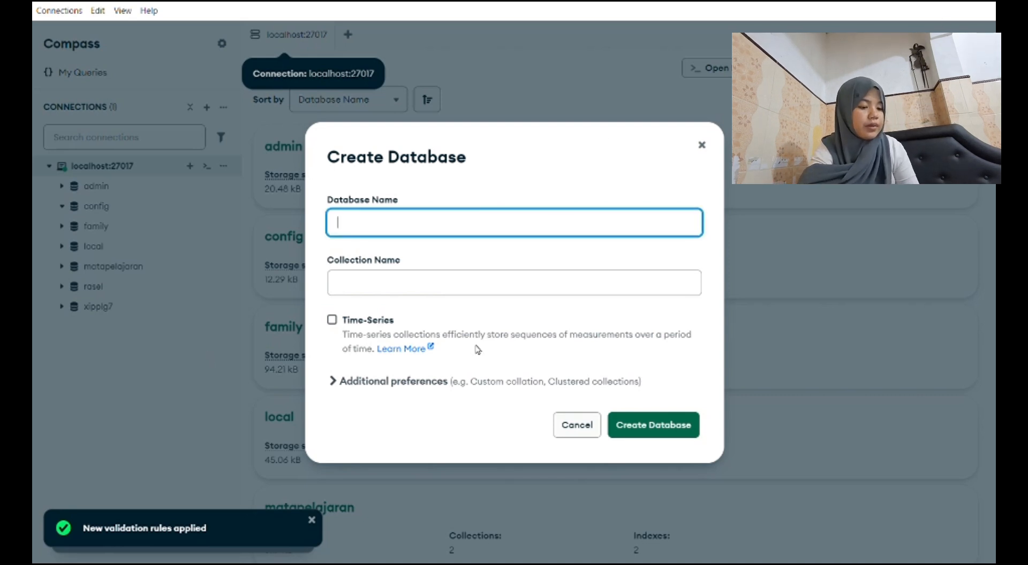
{"action": "type", "text": "mahd"}
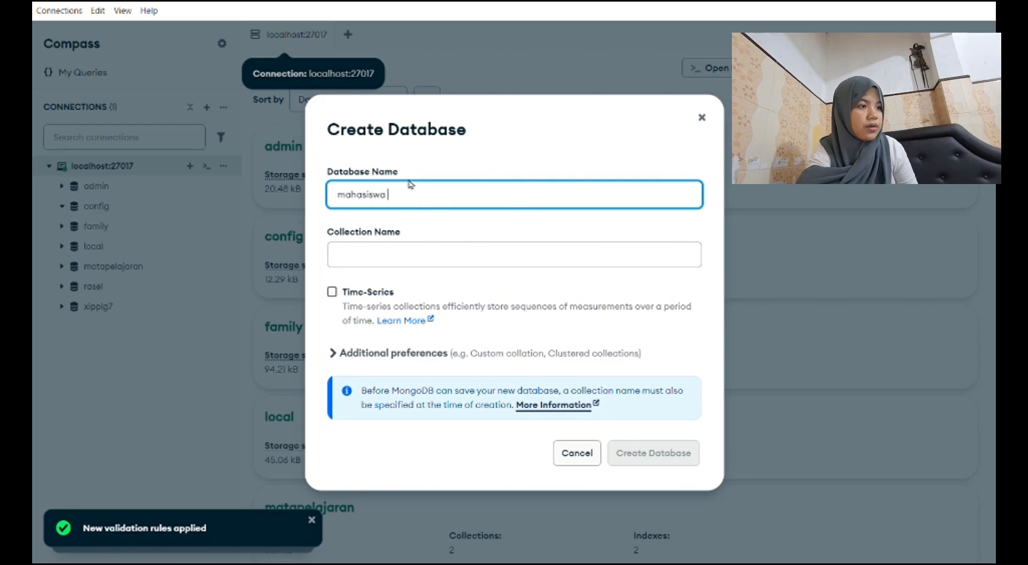
{"action": "left_click", "coordinate": [400, 250]}
{"action": "type", "text": "nilai"}
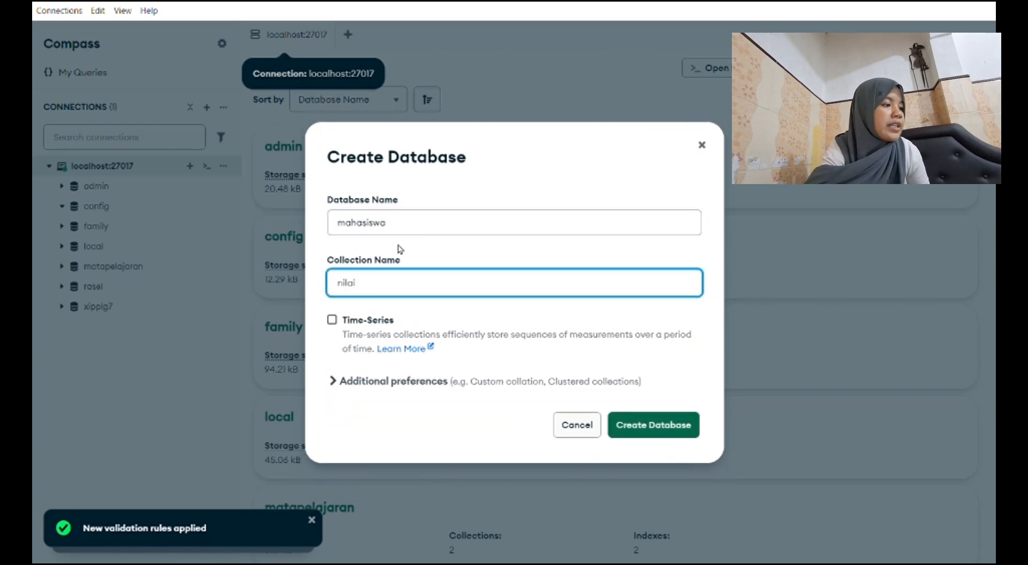
{"action": "left_click", "coordinate": [641, 436]}
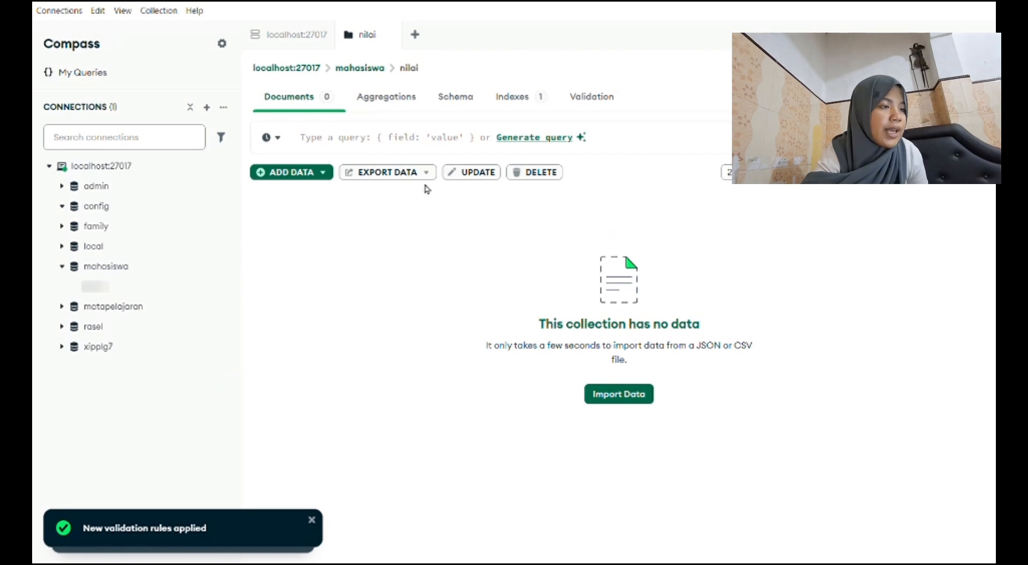
Insert a document into the nilai collection with _id 1, the student's name, mk "DataMining" and nilai 85.
{"action": "left_click", "coordinate": [318, 177]}
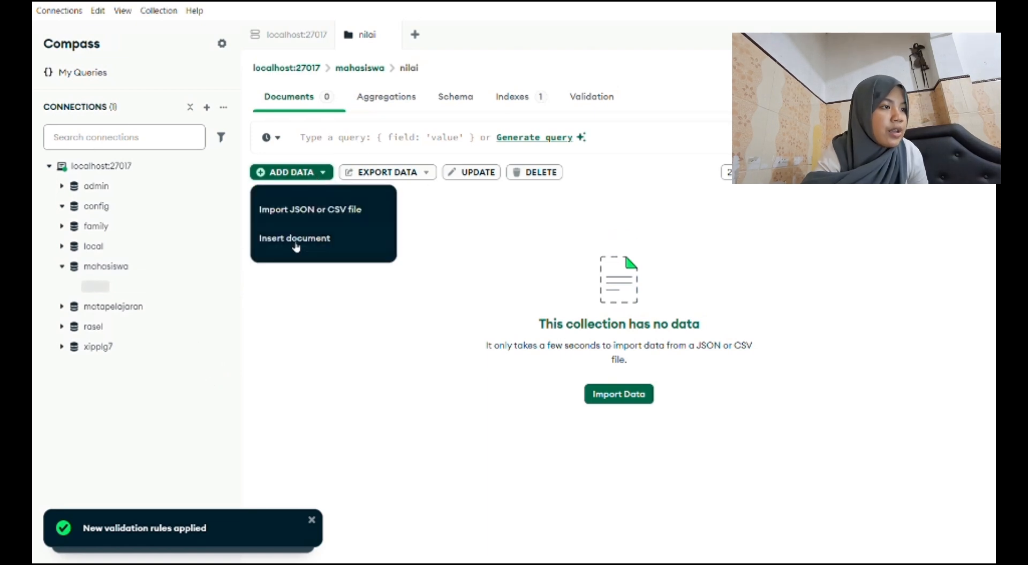
{"action": "left_click", "coordinate": [295, 239]}
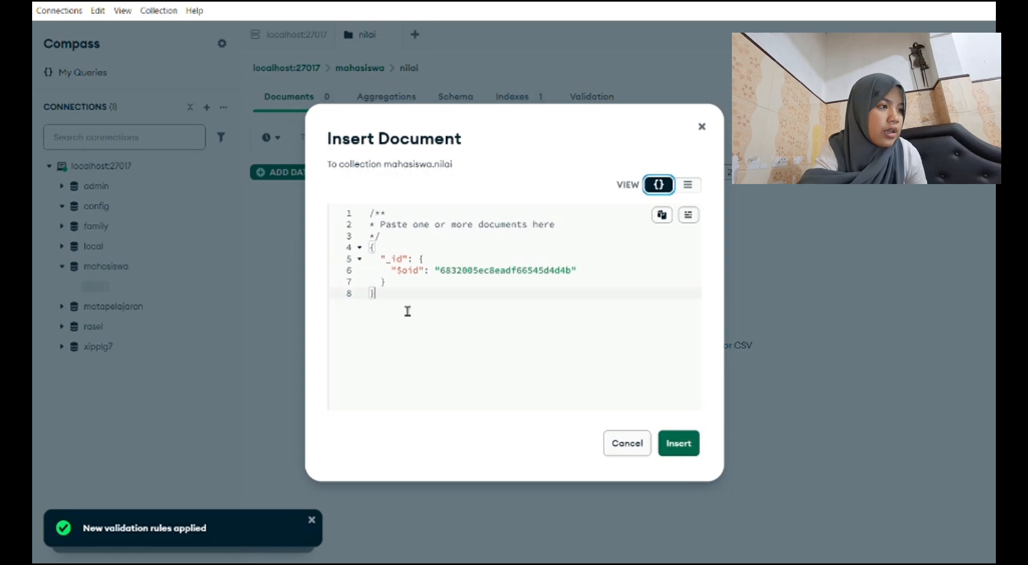
{"action": "key", "text": "ctrl+a"}
{"action": "type", "text": "{   \"_id\": 1,   \"nama\": \"Maira\",   \"mk\": \"DataMining\",   \"nilai\": 85 }"}
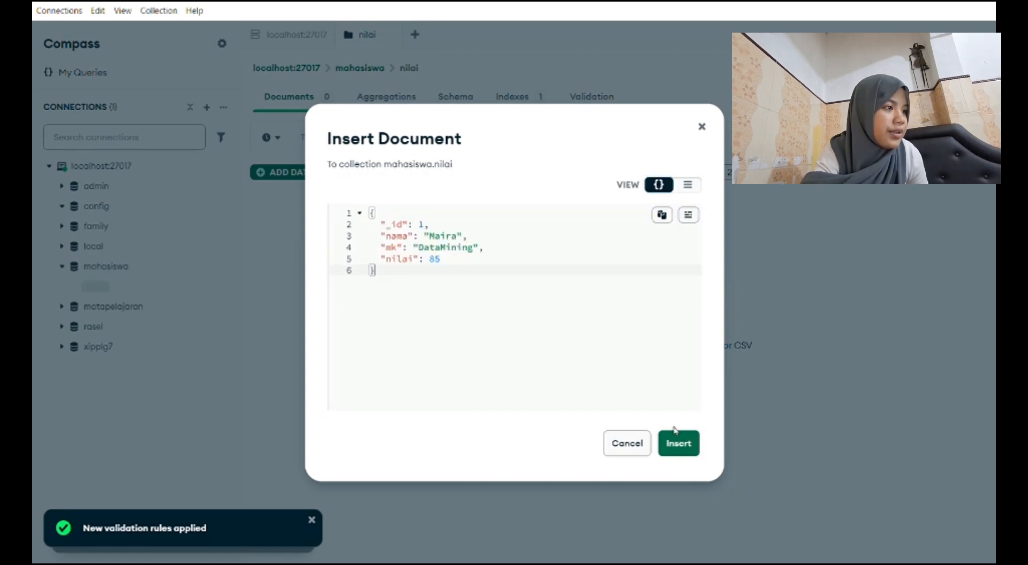
{"action": "left_click", "coordinate": [696, 452]}
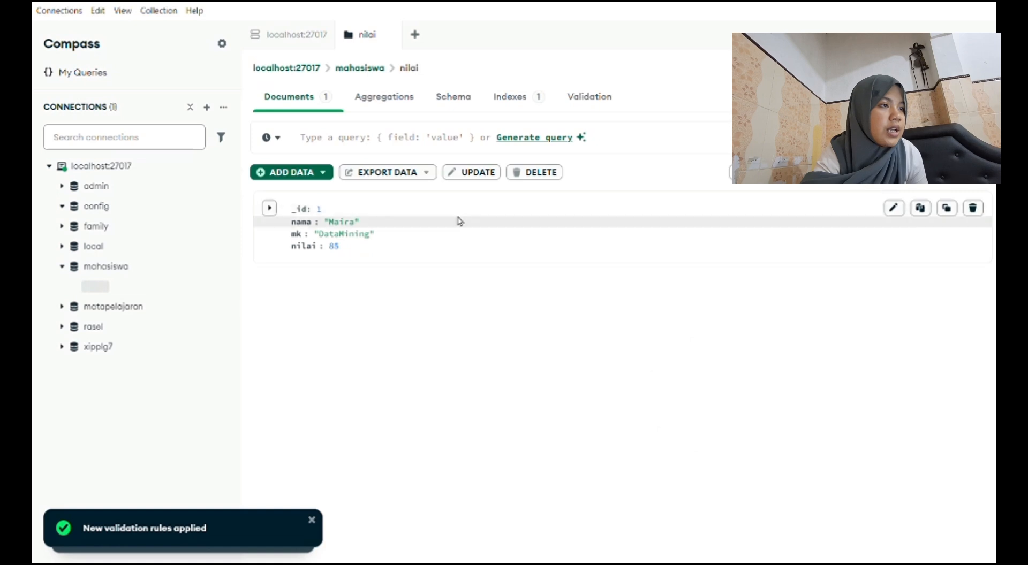
Start a second document from the pasted first record, setting _id to 2 and nama to the second student's name.
{"action": "left_click", "coordinate": [285, 180]}
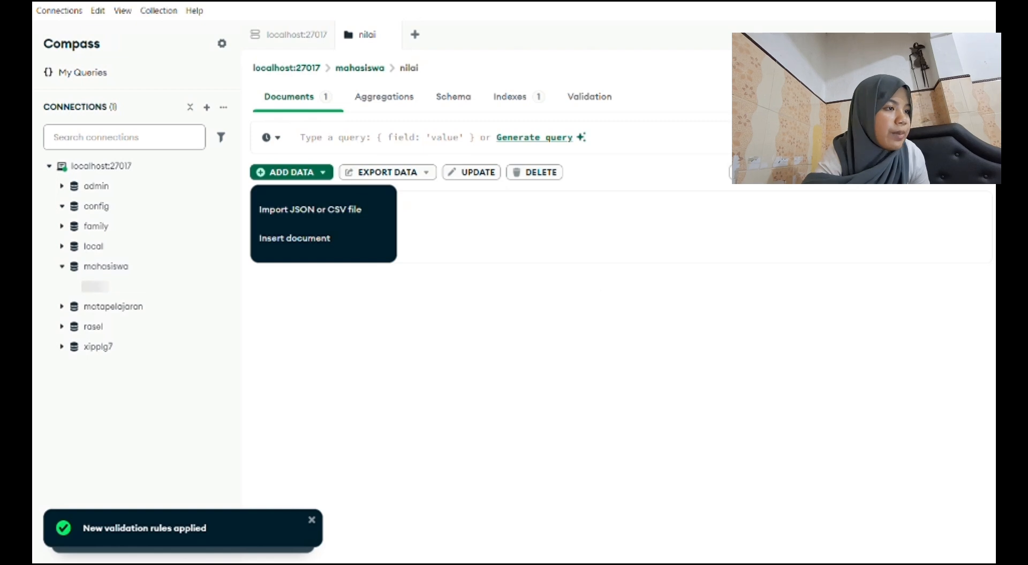
{"action": "left_click", "coordinate": [325, 248]}
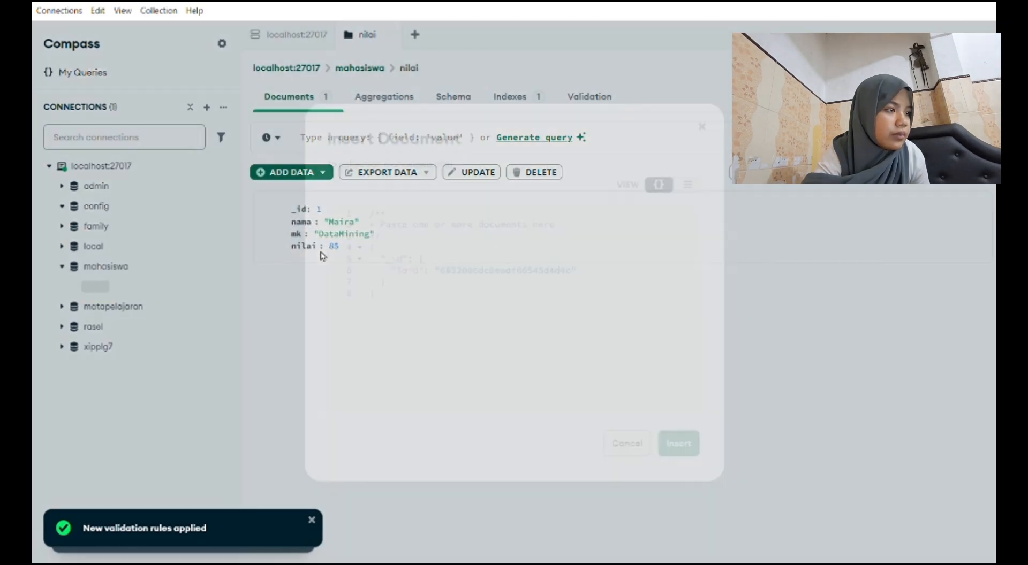
{"action": "left_click", "coordinate": [413, 300]}
{"action": "key", "text": "ctrl+a"}
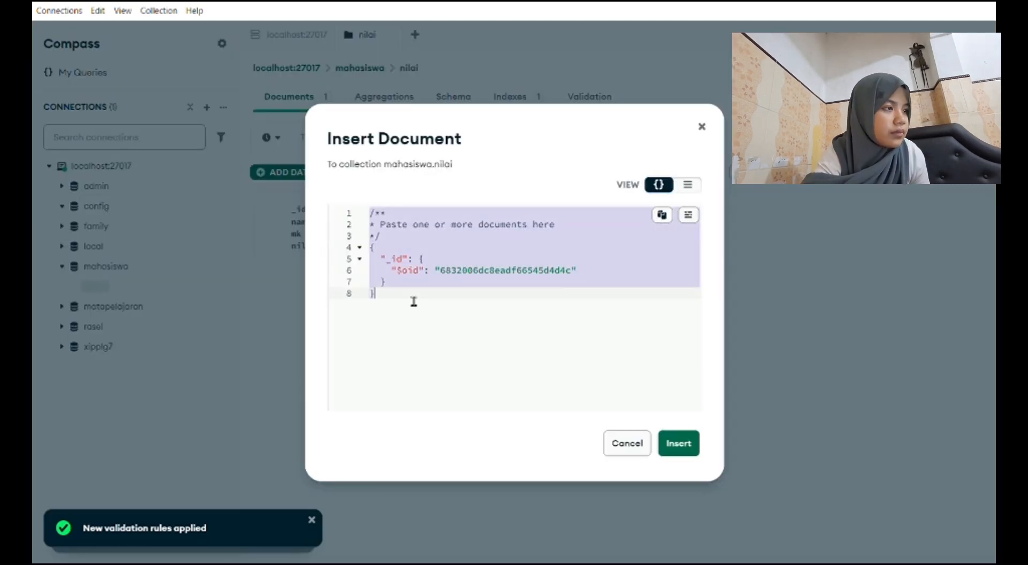
{"action": "type", "text": "{   \"_id\": 1,   \"nama\": \"Naira\",   \"mk\": \"DataMining\",   \"nilai\": 85 }"}
{"action": "double_click", "coordinate": [421, 224]}
{"action": "type", "text": "2"}
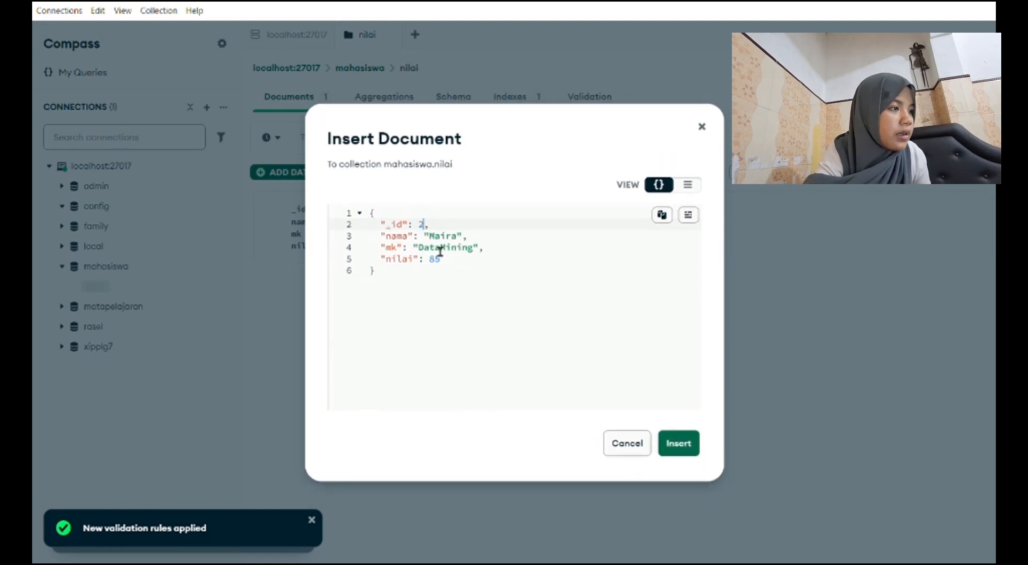
{"action": "left_click_drag", "start_coordinate": [429, 236], "coordinate": [461, 237]}
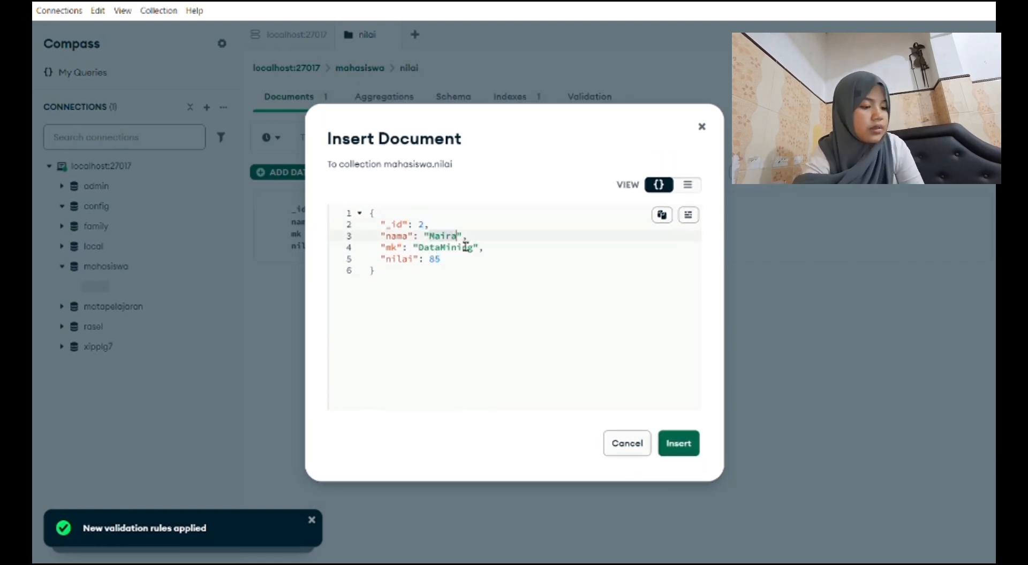
{"action": "type", "text": "Sidqi"}
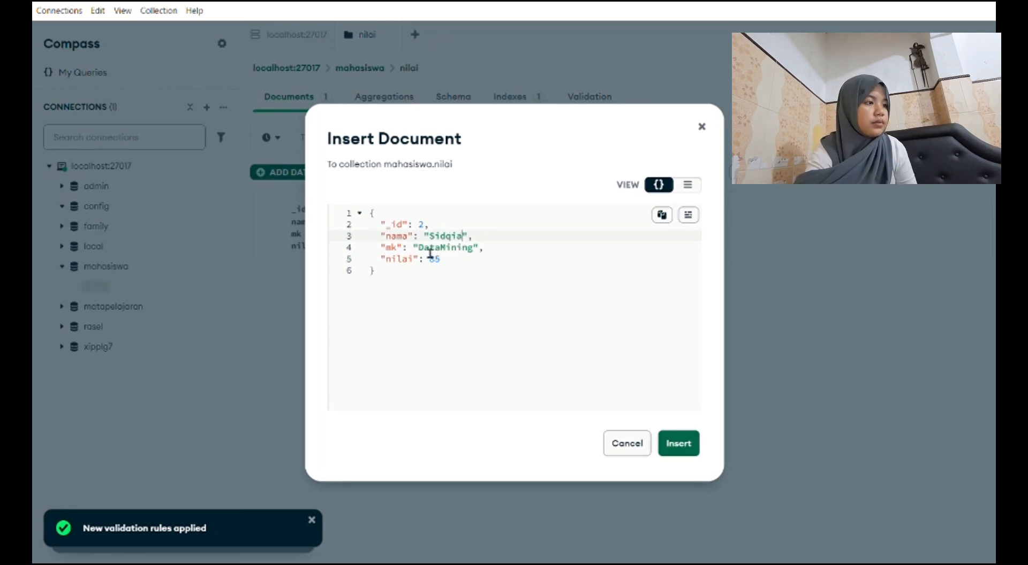
Set the second document's mk to "CitraDigital" and nilai to 95, and insert it into the collection.
{"action": "left_click_drag", "start_coordinate": [419, 248], "coordinate": [475, 250]}
{"action": "type", "text": "Cit"}
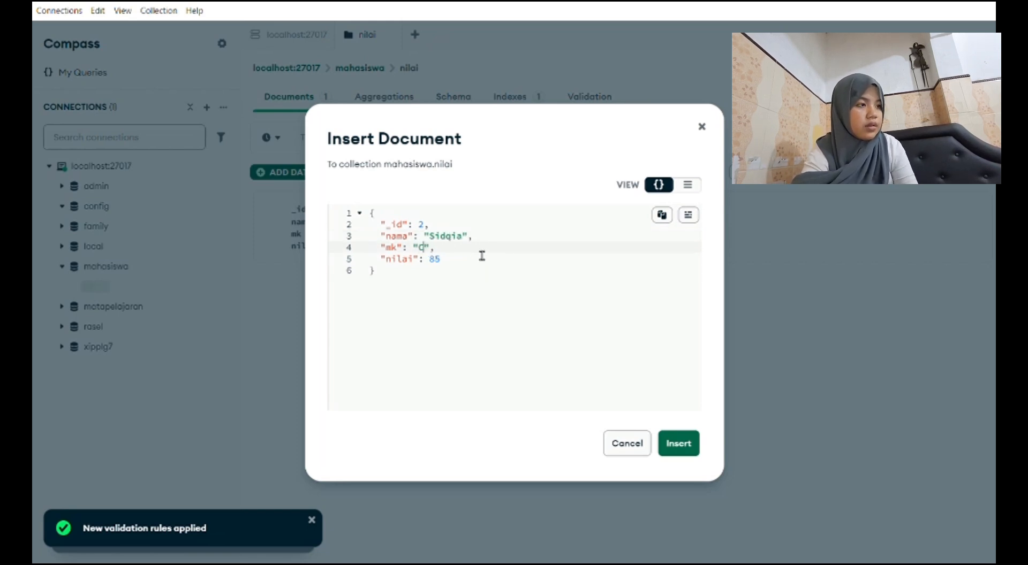
{"action": "type", "text": "ra"}
{"action": "type", "text": "Dig"}
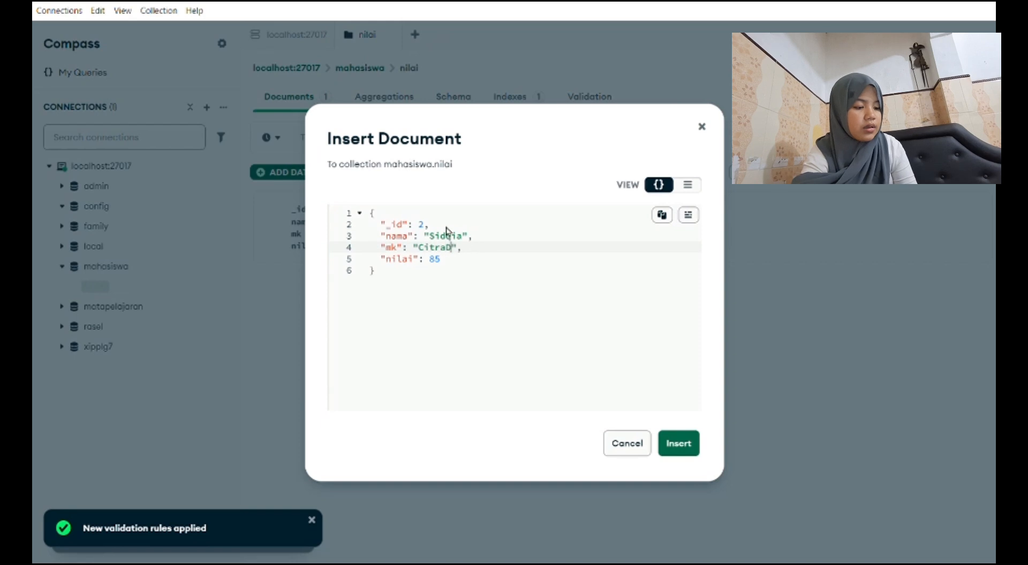
{"action": "type", "text": "ita"}
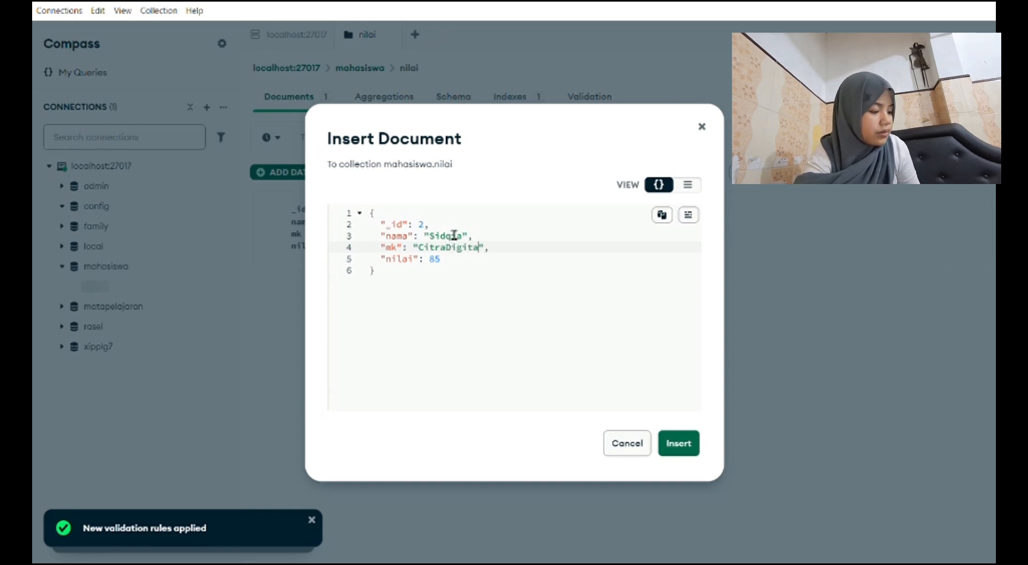
{"action": "type", "text": "l"}
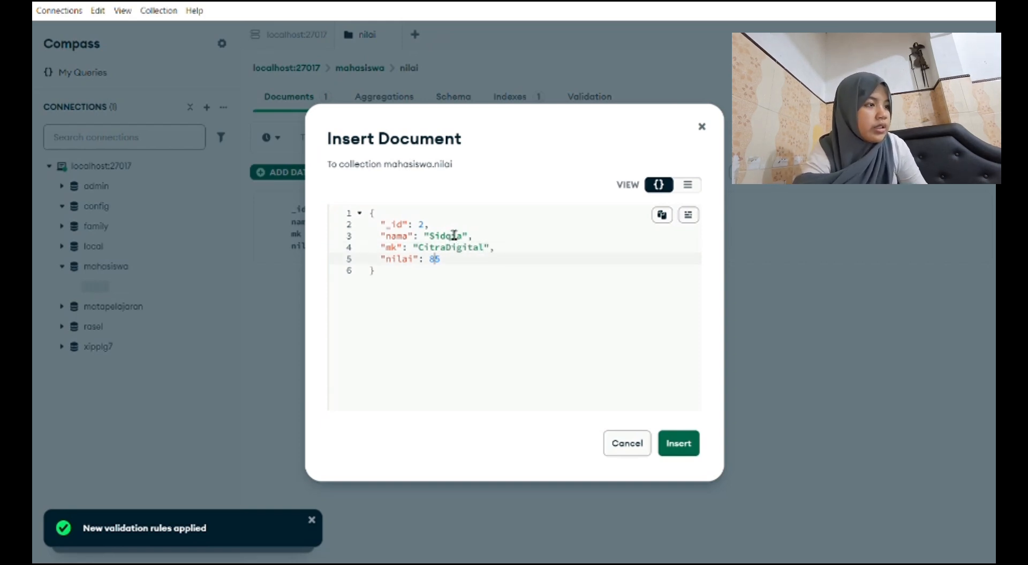
{"action": "type", "text": "9"}
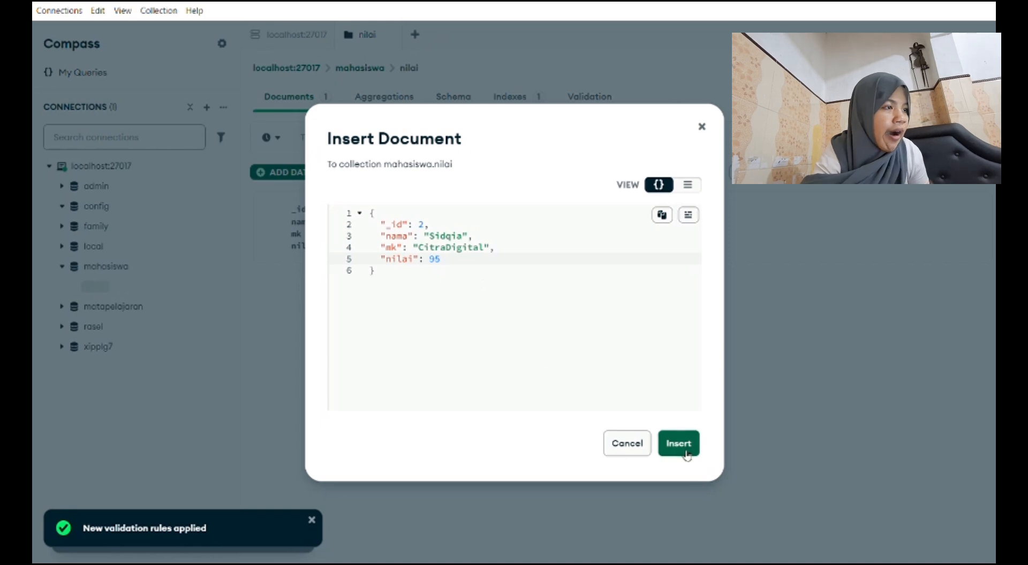
{"action": "left_click", "coordinate": [686, 452]}
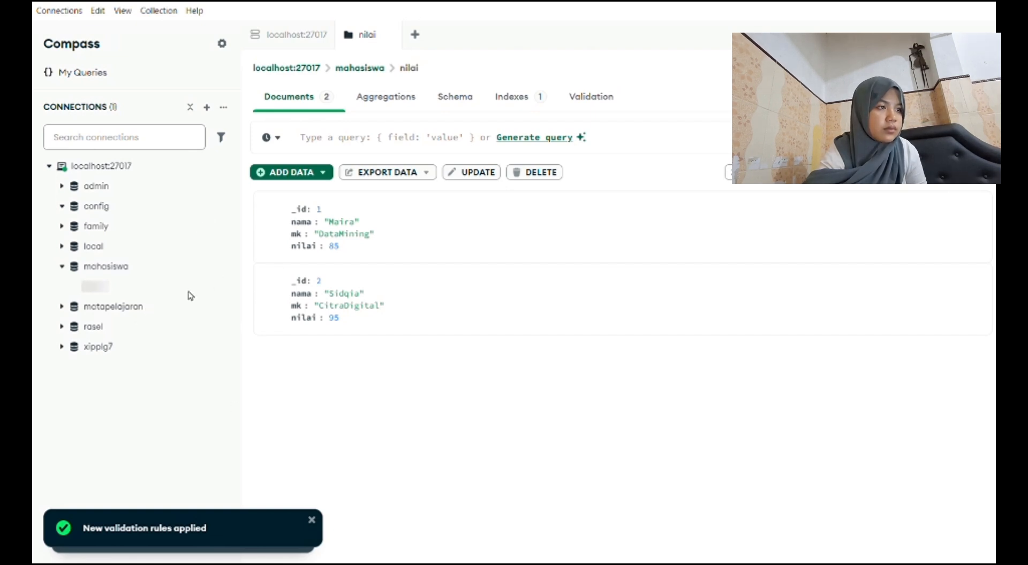
Insert a third document with _id 3, the student's name, mk "StrukturData" and nilai 85.
{"action": "left_click", "coordinate": [307, 174]}
{"action": "left_click", "coordinate": [298, 238]}
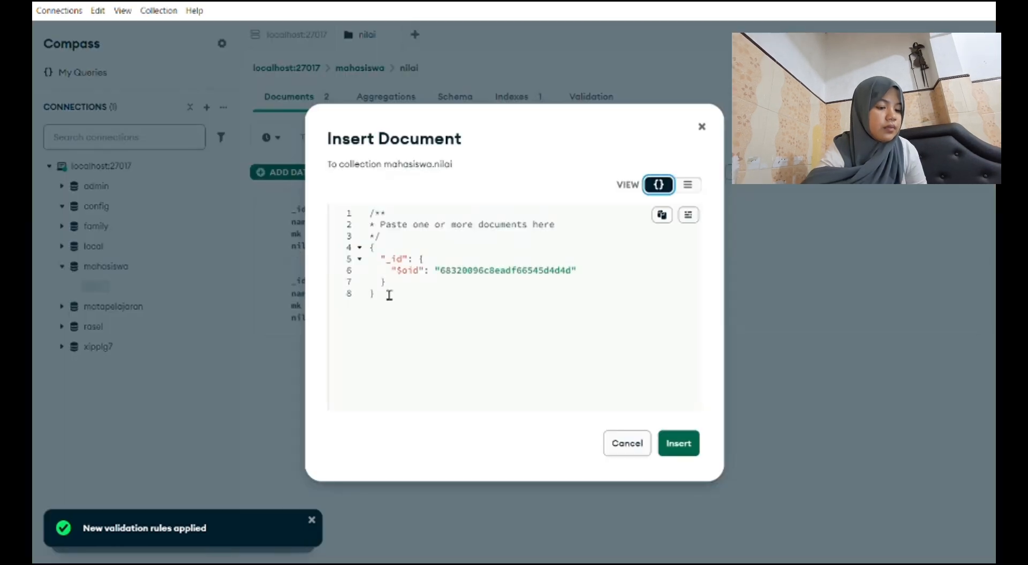
{"action": "key", "text": "ctrl+a"}
{"action": "type", "text": "{   \"_id\": 3,   \"nama\": \"Zahra\",   \"mk\": \"StrukturData\",   \"nilai\": 85 }"}
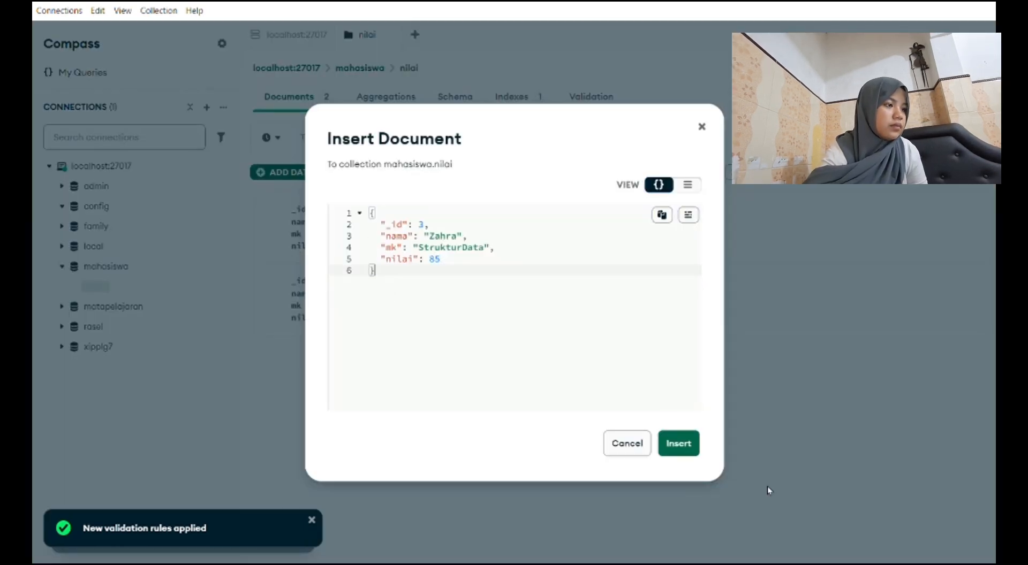
{"action": "left_click", "coordinate": [678, 443]}
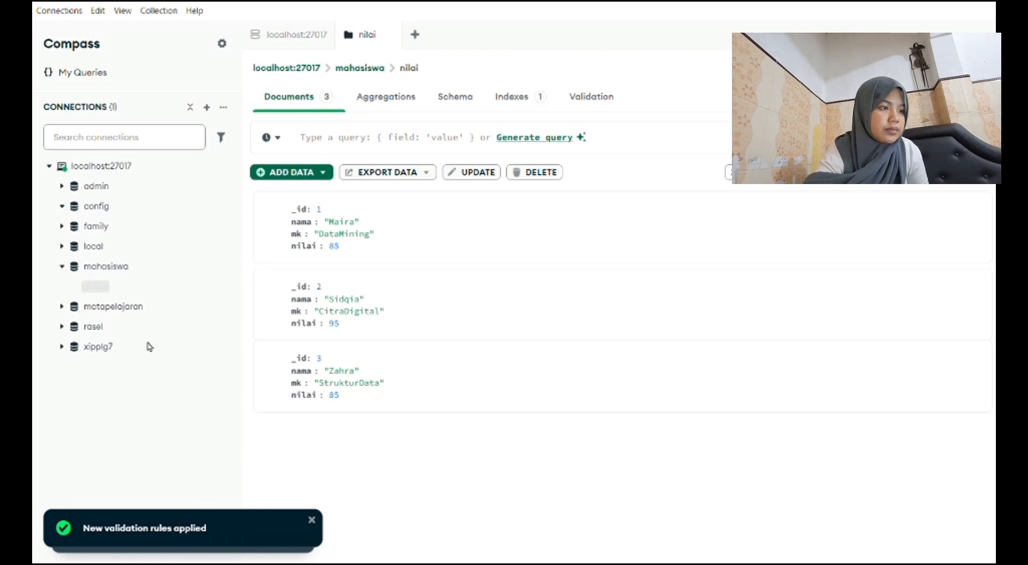
Insert a fourth document with _id 4, the student's name, mk "DataMining" and nilai 90.
{"action": "left_click", "coordinate": [278, 172]}
{"action": "left_click", "coordinate": [308, 238]}
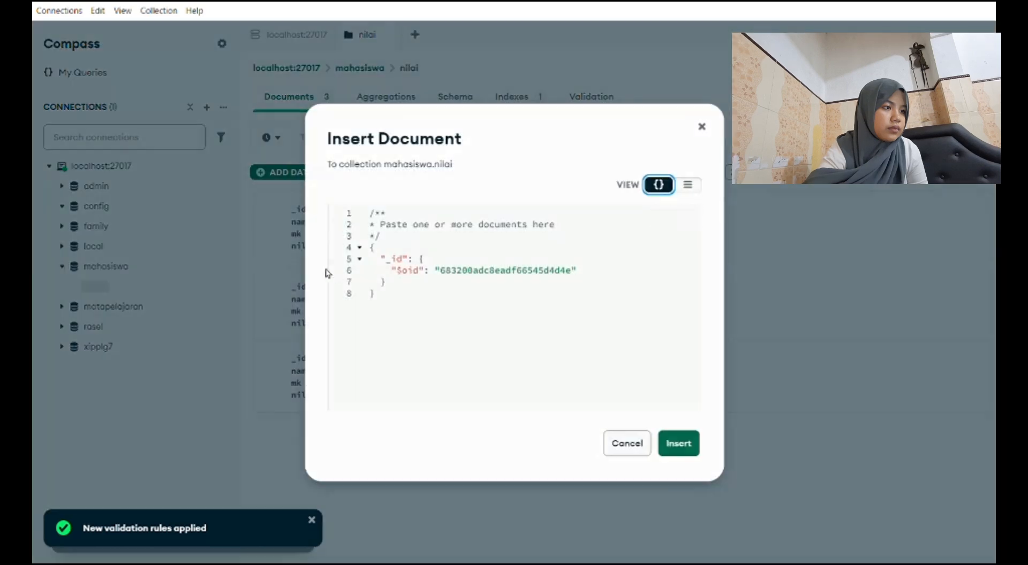
{"action": "left_click", "coordinate": [404, 307]}
{"action": "key", "text": "ctrl+a"}
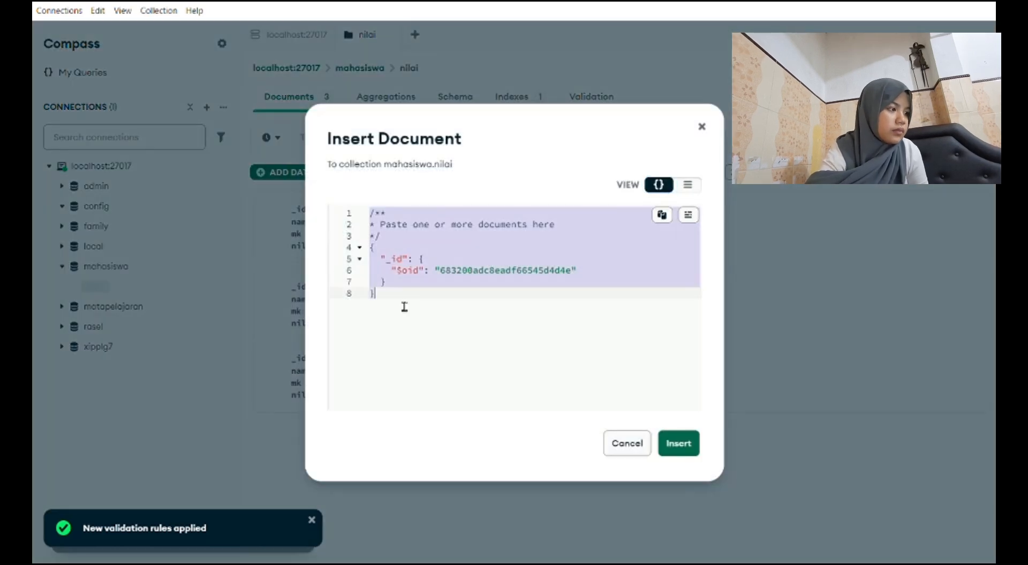
{"action": "type", "text": "{   \"_id\": 4,   \"nama\": \"Kiki\",   \"mk\": \"DataMining\",   \"nilai\": 90 }"}
{"action": "left_click", "coordinate": [669, 456]}
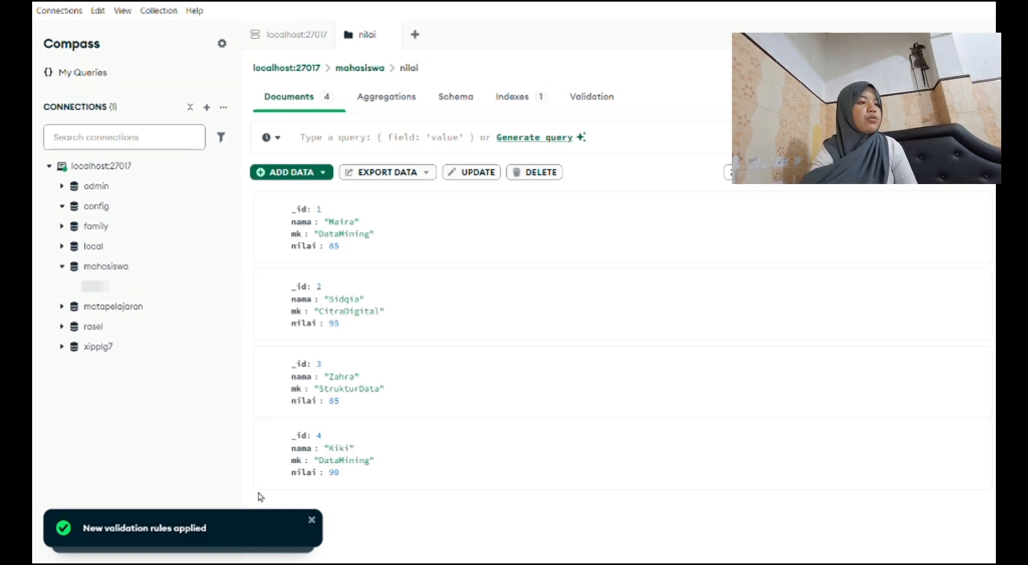
Insert a fifth document with _id 5, the student's name, mk "CitraDigital" and nilai 75.
{"action": "left_click", "coordinate": [306, 174]}
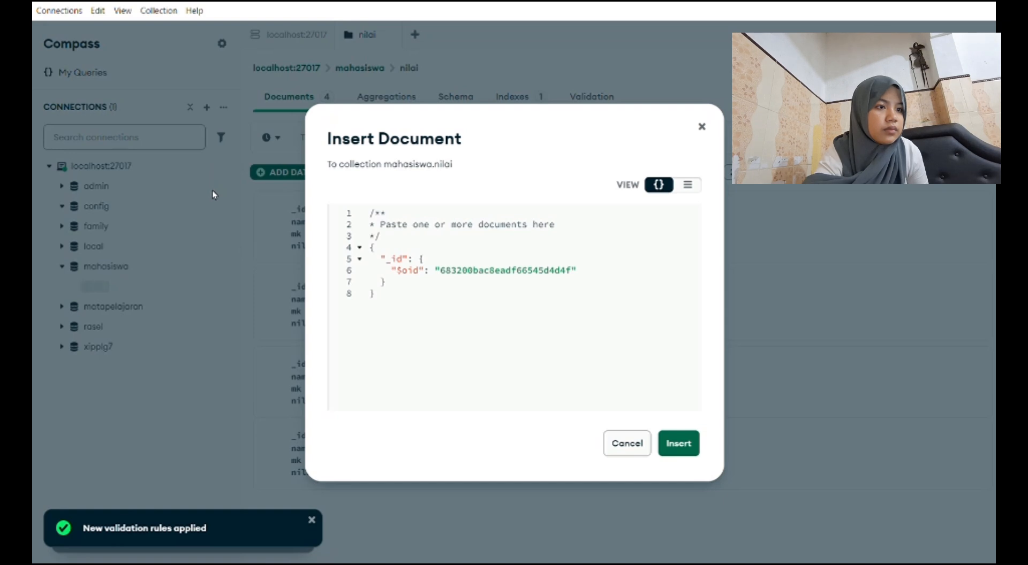
{"action": "left_click", "coordinate": [457, 337]}
{"action": "key", "text": "ctrl+a"}
{"action": "type", "text": "{   \"_id\": 5,   \"nama\": \"Danu\",   \"mk\": \"CitraDigital\",   \"nilai\": 75 }"}
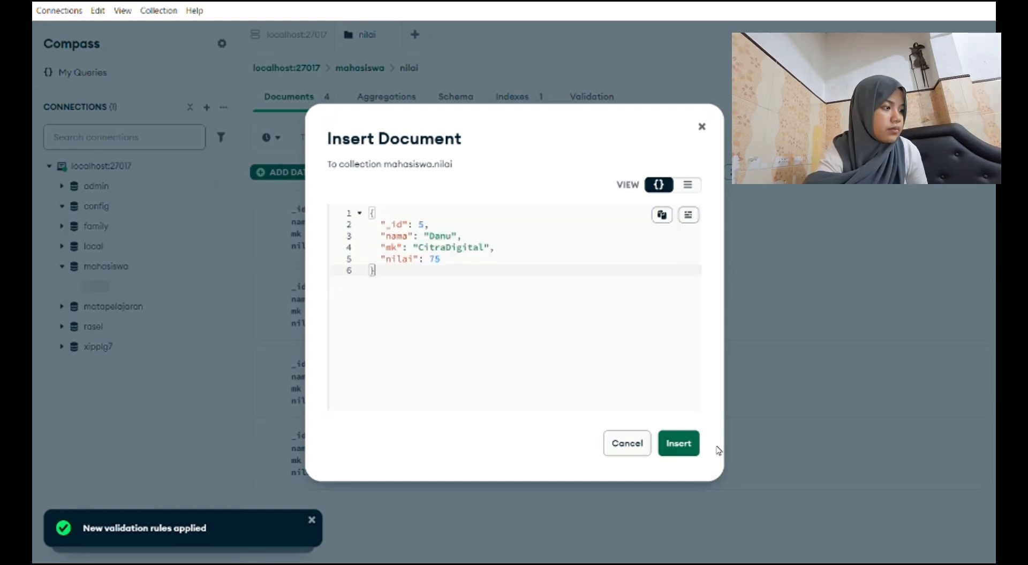
{"action": "left_click", "coordinate": [678, 443]}
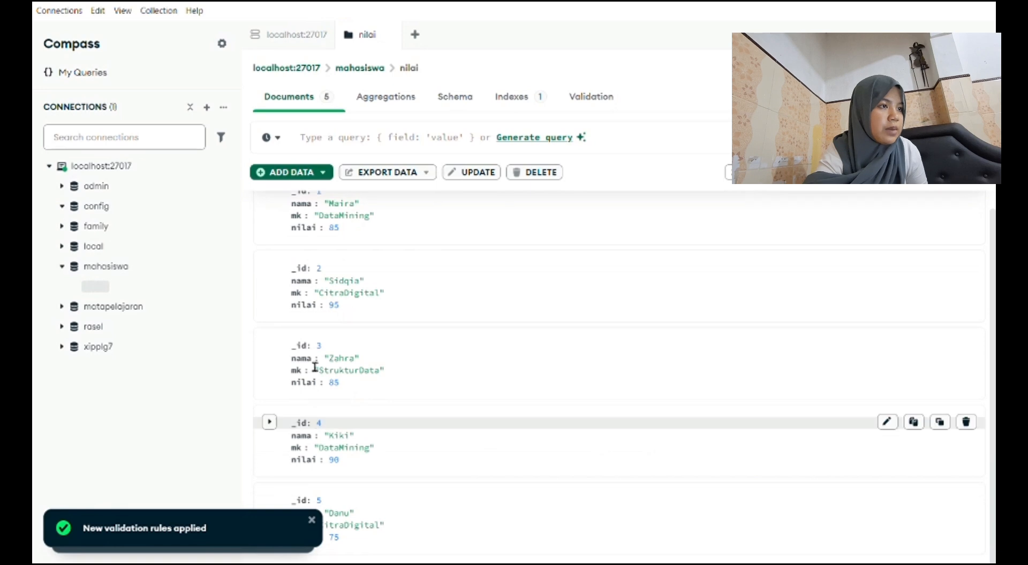
Insert a sixth document with _id 6, the student's name, mk "CitraDigital" and nilai 90, and dismiss the open notifications.
{"action": "left_click", "coordinate": [292, 172]}
{"action": "left_click", "coordinate": [316, 244]}
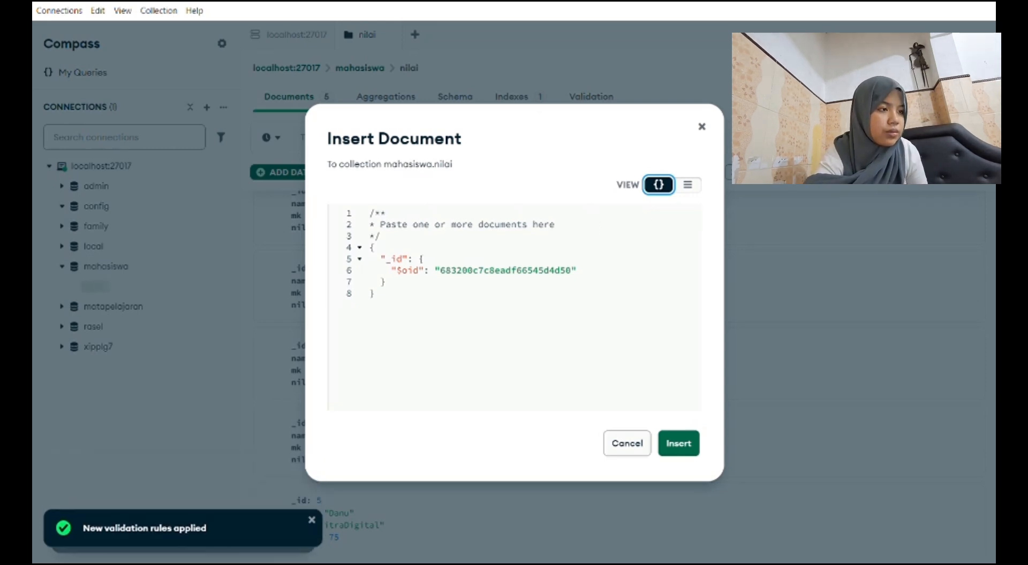
{"action": "left_click", "coordinate": [204, 509]}
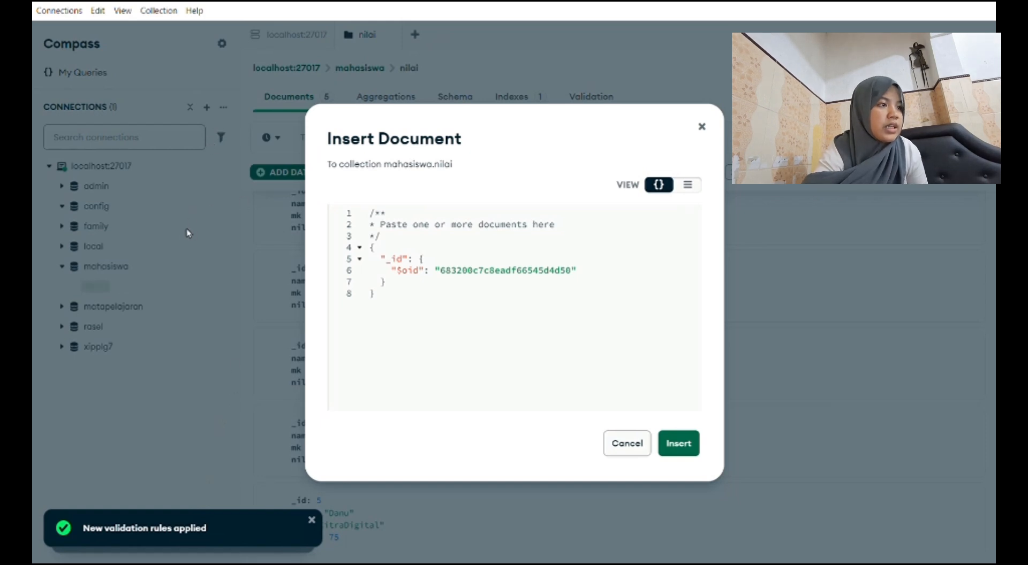
{"action": "left_click", "coordinate": [452, 276]}
{"action": "key", "text": "ctrl+a"}
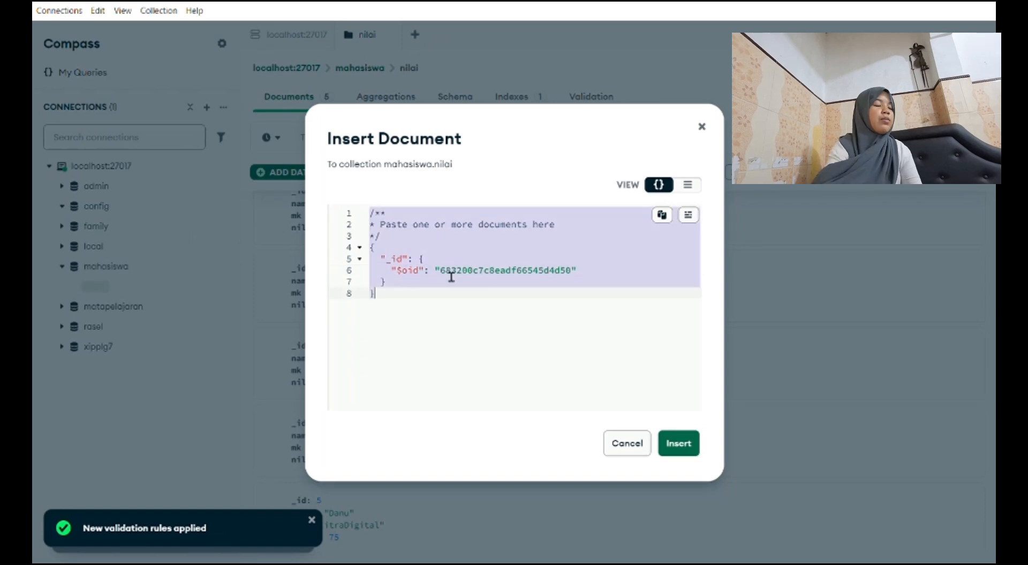
{"action": "type", "text": "{   \"_id\": 6,   \"nama\": \"Zahra\",   \"mk\": \"CitraDigital\",   \"nilai\": 90 }"}
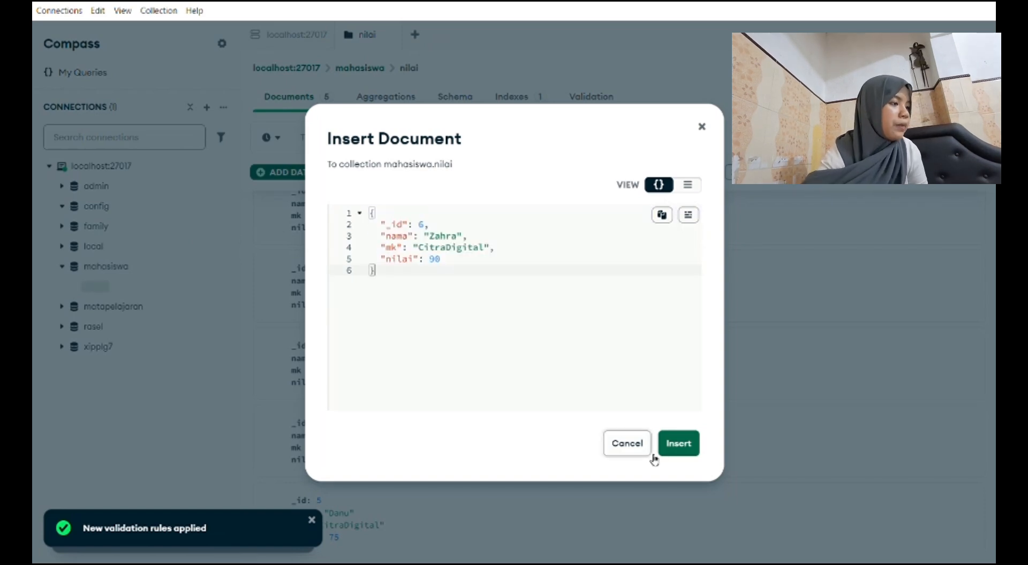
{"action": "left_click", "coordinate": [675, 443]}
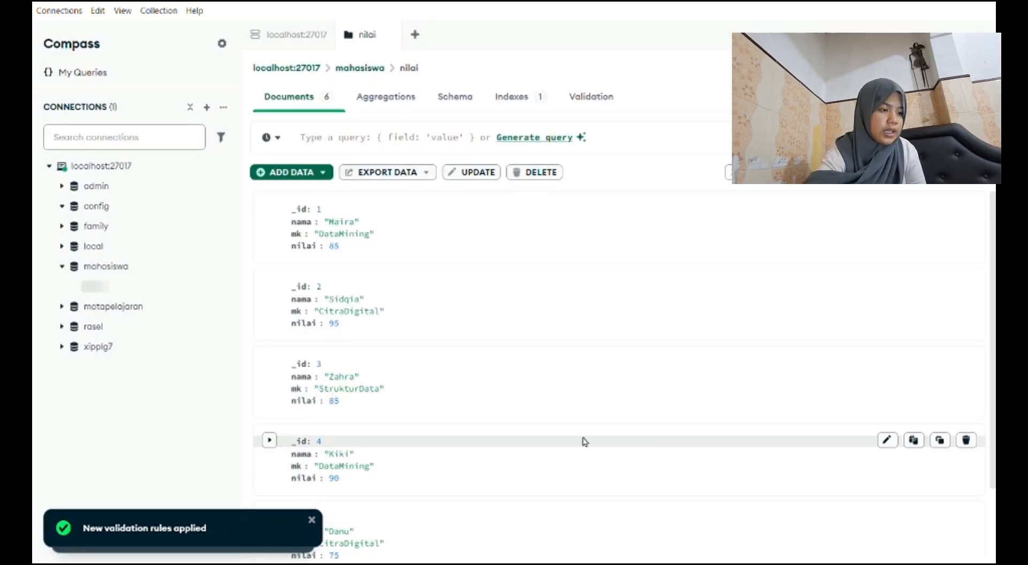
{"action": "scroll", "coordinate": [583, 441], "scroll_direction": "down", "scroll_amount": 2}
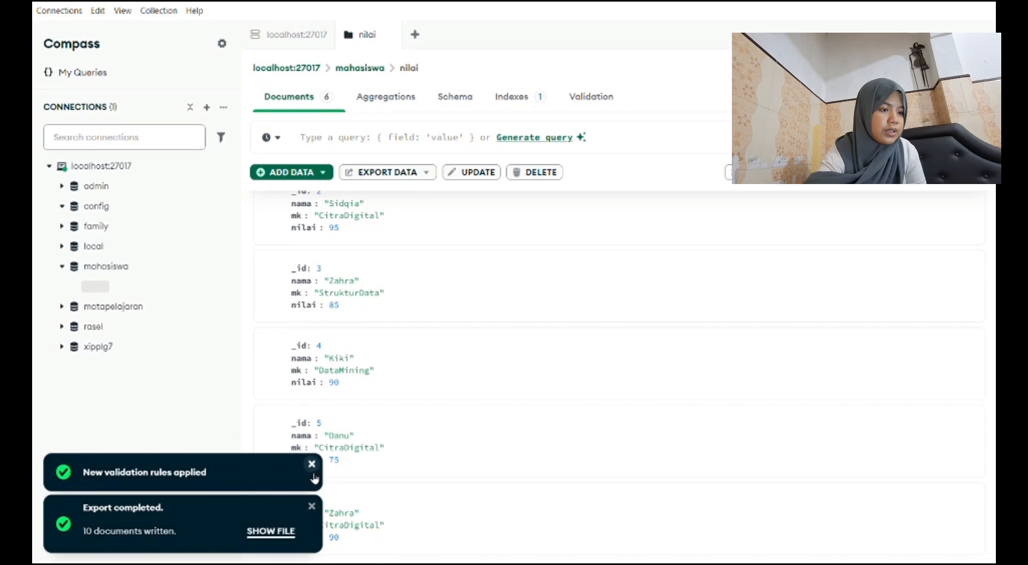
{"action": "left_click", "coordinate": [311, 465]}
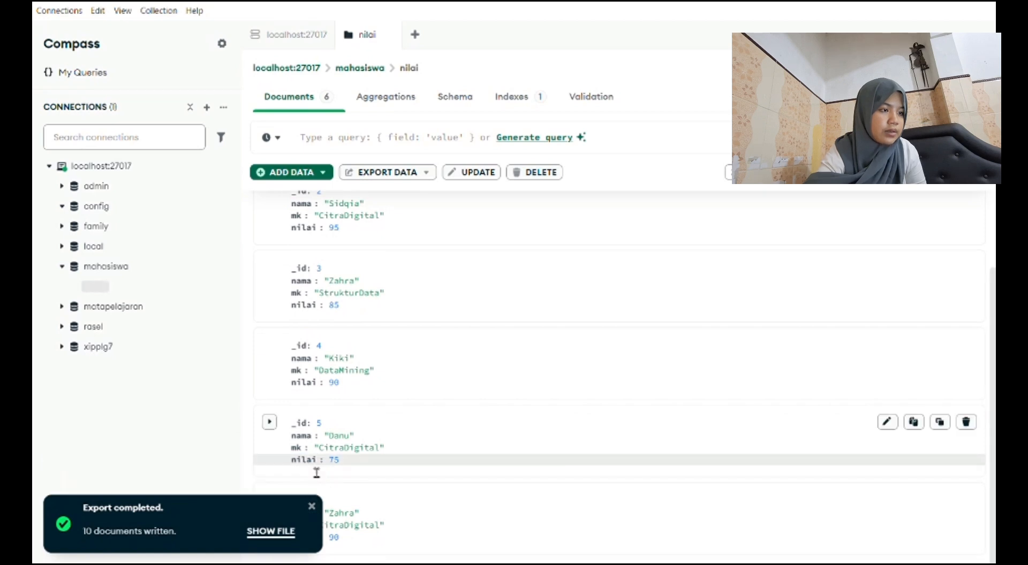
{"action": "left_click", "coordinate": [312, 507]}
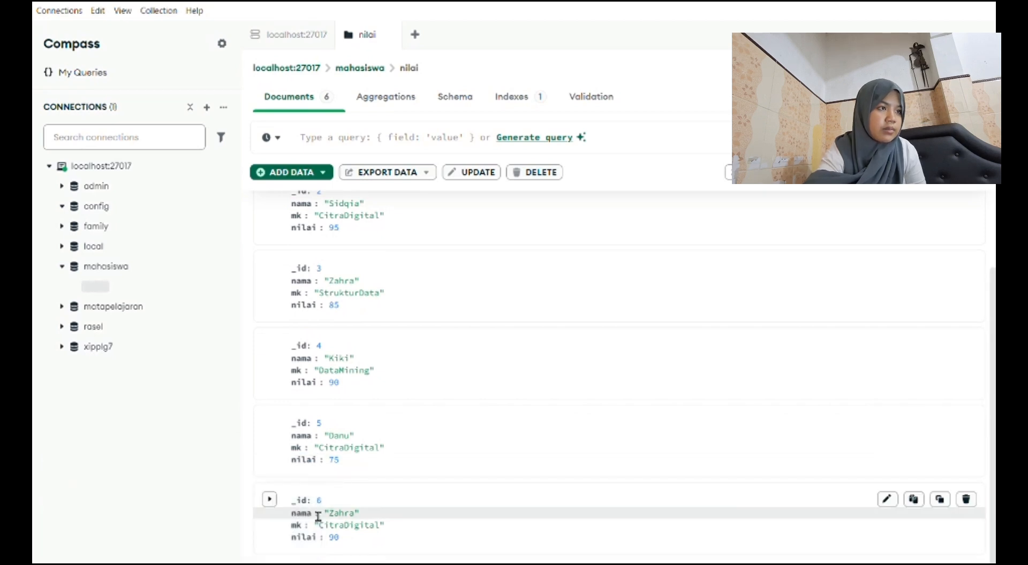
Insert a seventh document with _id 7, the student's name, mk "DataMining" and nilai 95.
{"action": "left_click", "coordinate": [289, 173]}
{"action": "left_click", "coordinate": [306, 241]}
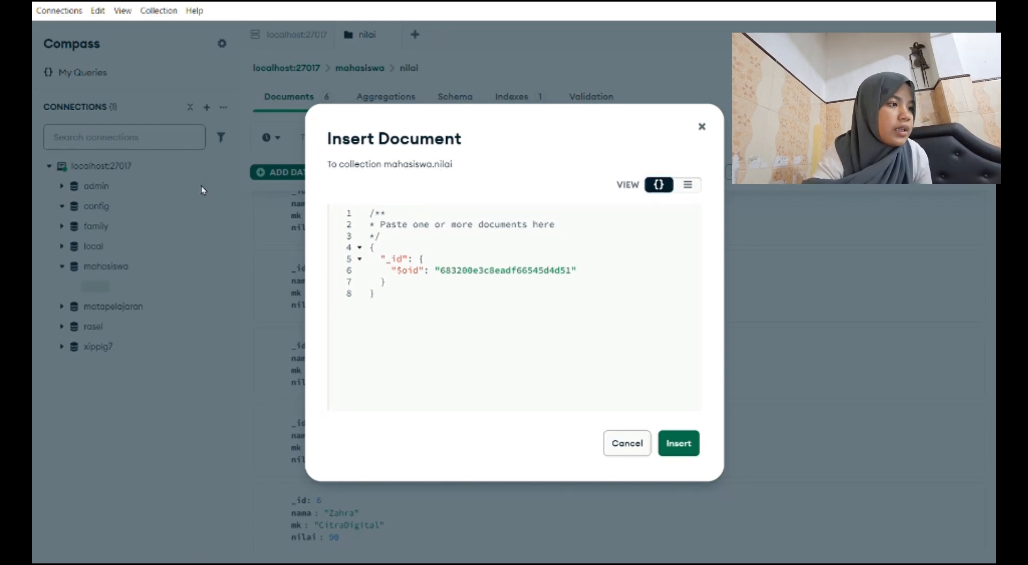
{"action": "left_click", "coordinate": [412, 312]}
{"action": "key", "text": "ctrl+a"}
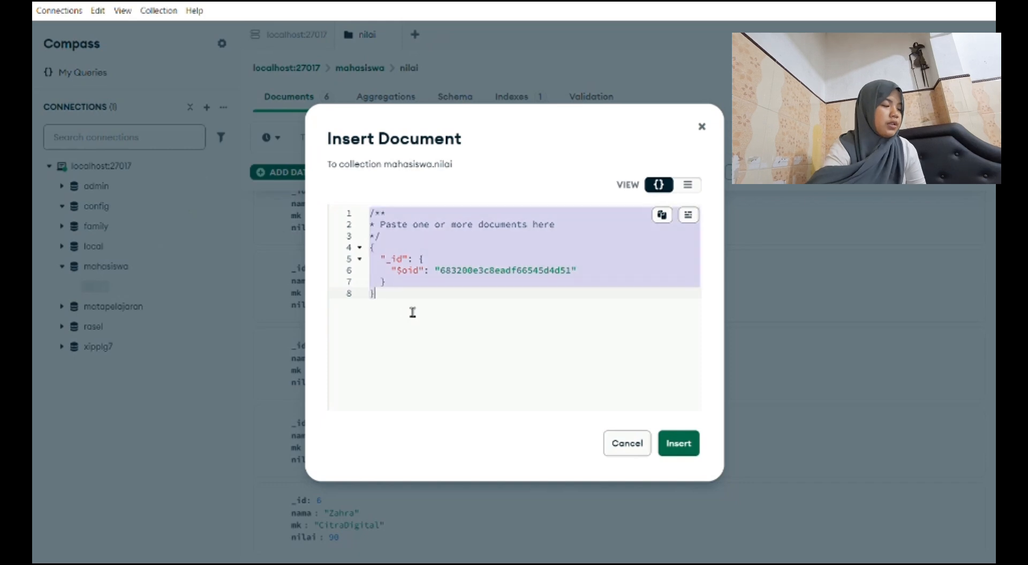
{"action": "type", "text": "{   \"_id\": 7,   \"nama\": \"Danu\",   \"mk\": \"DataMining\",   \"nilai\": 90 }"}
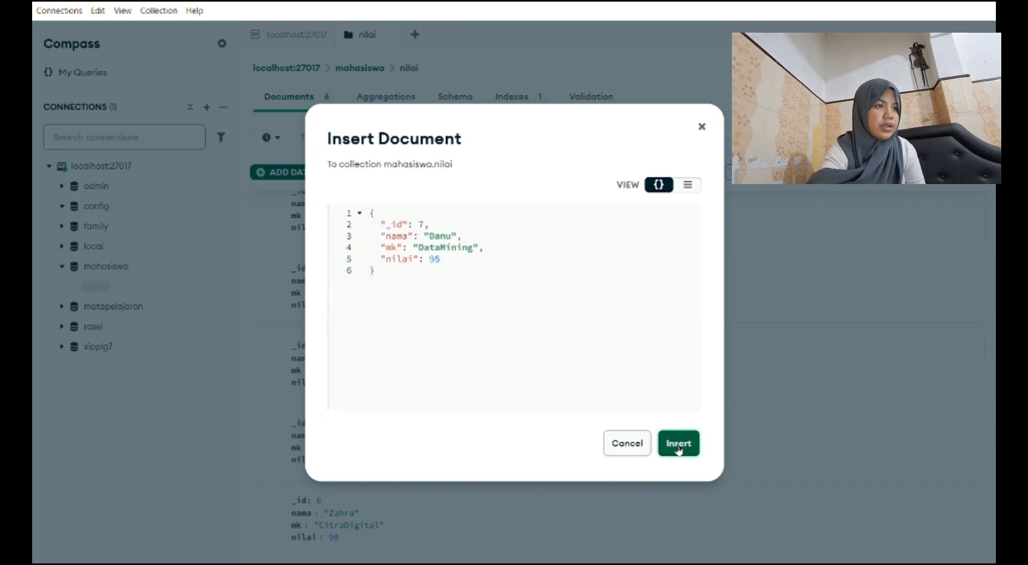
{"action": "left_click", "coordinate": [679, 443]}
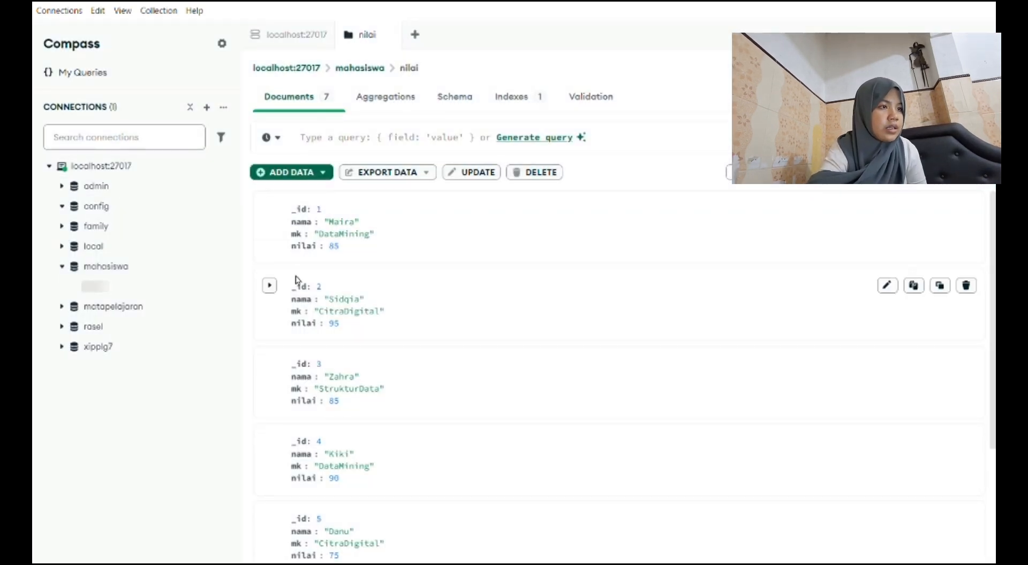
Insert an eighth document with _id 8, the student's name, mk "StrukturData" and nilai 95.
{"action": "scroll", "coordinate": [380, 395], "scroll_direction": "down", "scroll_amount": 3}
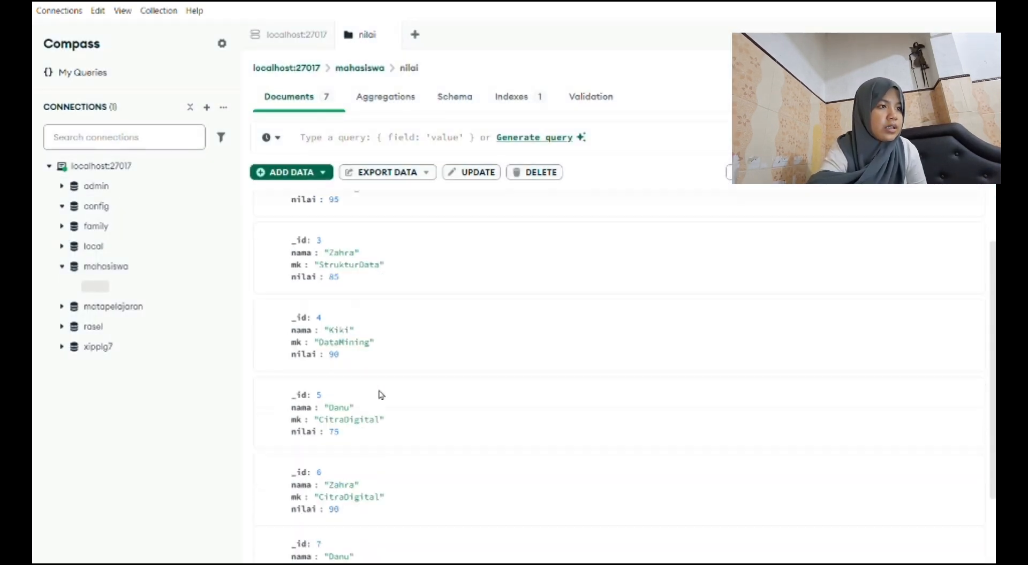
{"action": "left_click_drag", "start_coordinate": [293, 175], "coordinate": [289, 199]}
{"action": "scroll", "coordinate": [289, 200], "scroll_direction": "up", "scroll_amount": 3}
{"action": "left_click", "coordinate": [291, 176]}
{"action": "left_click", "coordinate": [290, 234]}
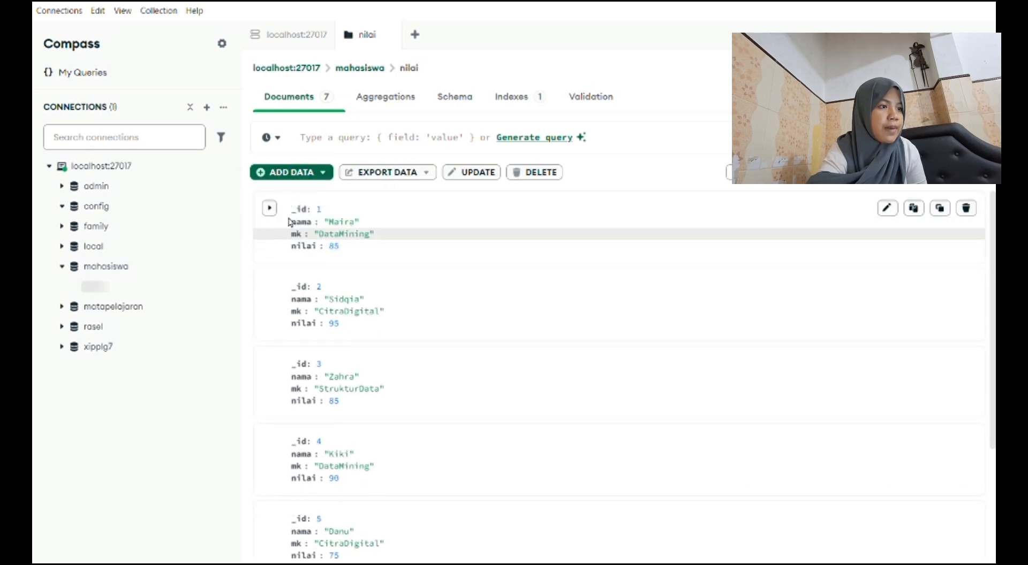
{"action": "left_click", "coordinate": [292, 174]}
{"action": "left_click", "coordinate": [296, 238]}
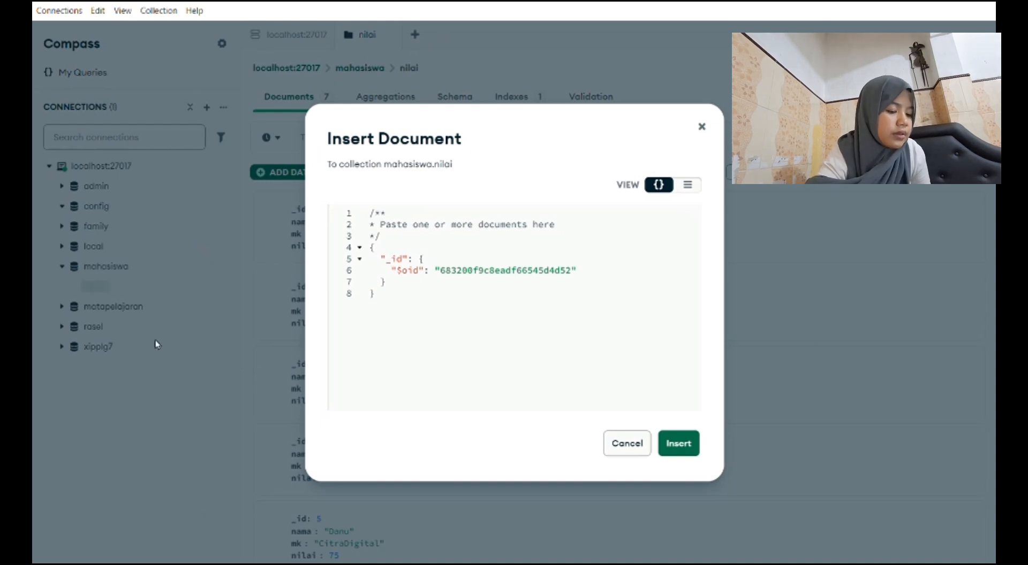
{"action": "left_click", "coordinate": [491, 262]}
{"action": "key", "text": "ctrl+a"}
{"action": "key", "text": "ctrl+v"}
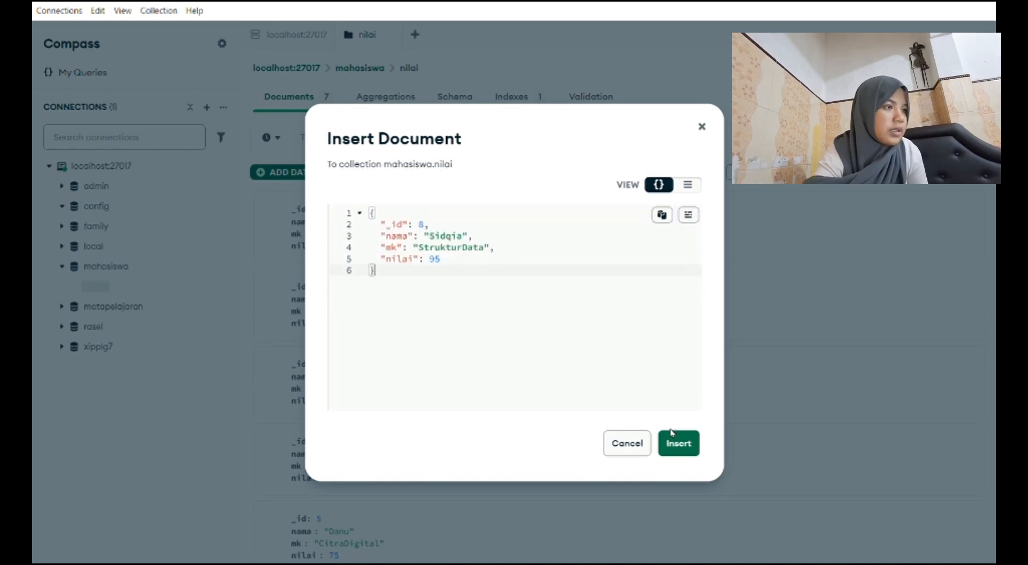
{"action": "left_click", "coordinate": [675, 442]}
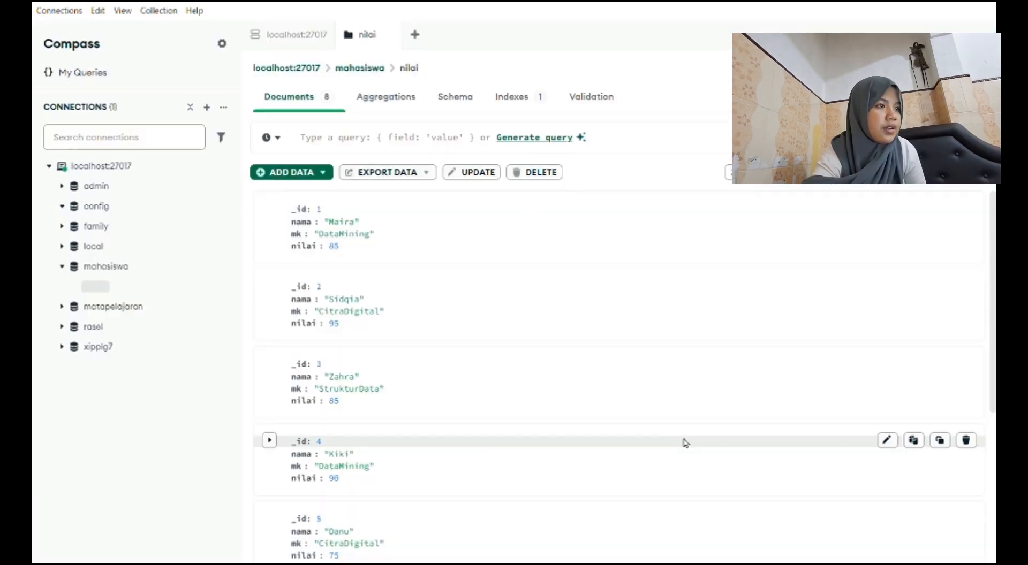
Insert a ninth document with _id 9, the student's name, mk "StrukturData" and nilai 70.
{"action": "left_click", "coordinate": [284, 172]}
{"action": "left_click", "coordinate": [282, 236]}
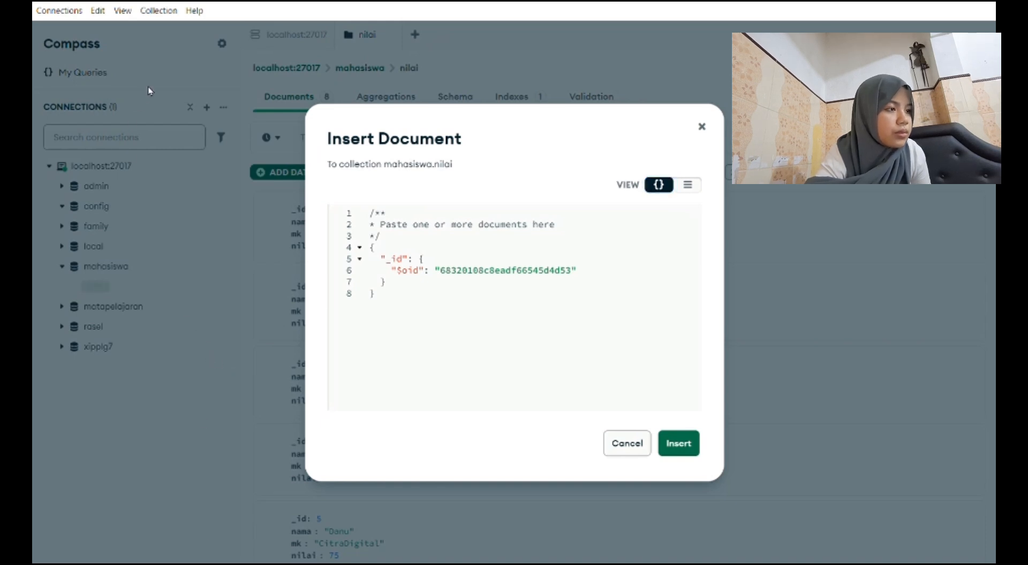
{"action": "left_click", "coordinate": [436, 343]}
{"action": "key", "text": "ctrl+a"}
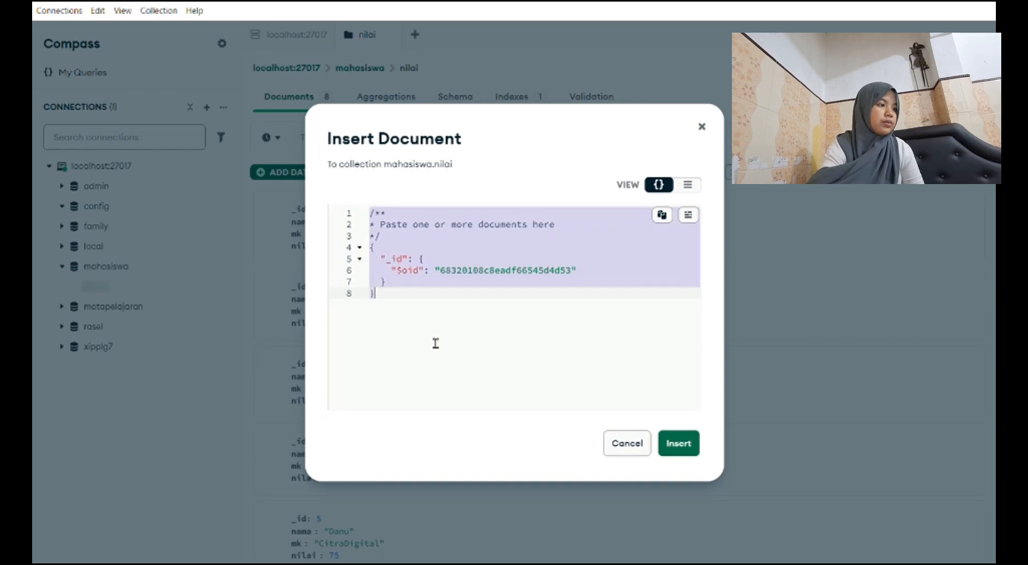
{"action": "key", "text": "ctrl+v"}
{"action": "left_click", "coordinate": [673, 442]}
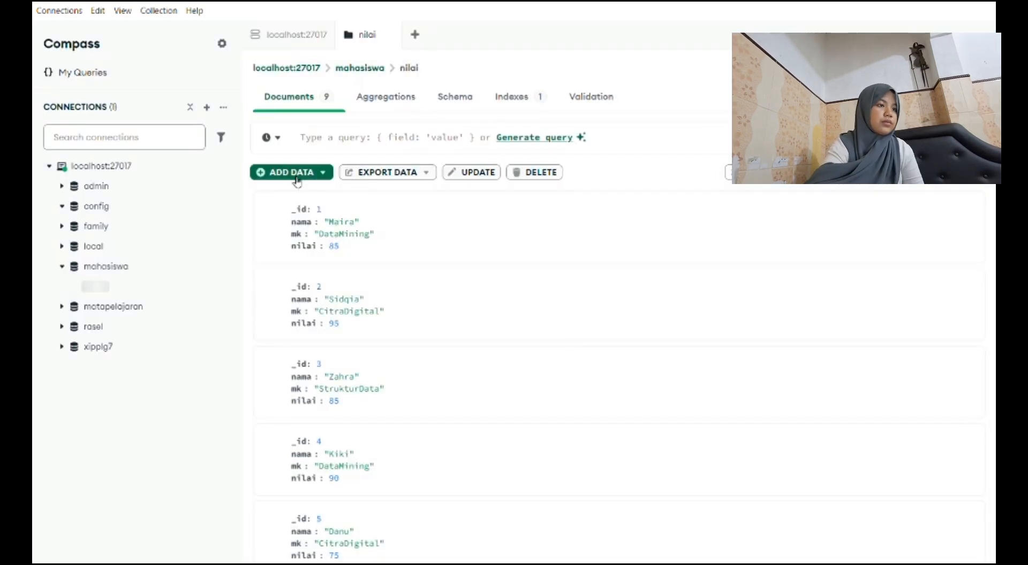
Insert a tenth document with _id 10, the student's name, mk "CitraDigital" and nilai 80.
{"action": "left_click", "coordinate": [297, 178]}
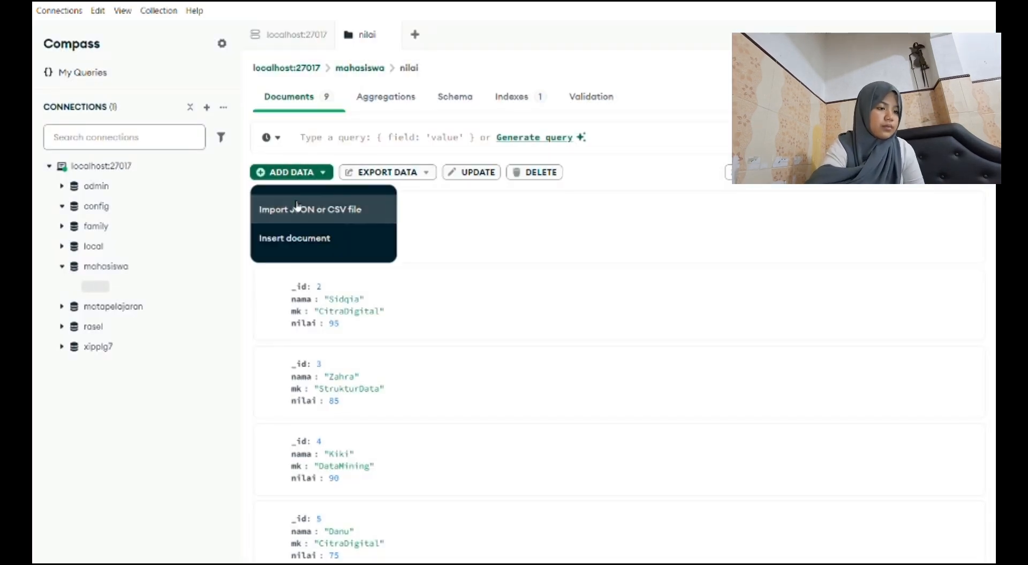
{"action": "left_click", "coordinate": [276, 234]}
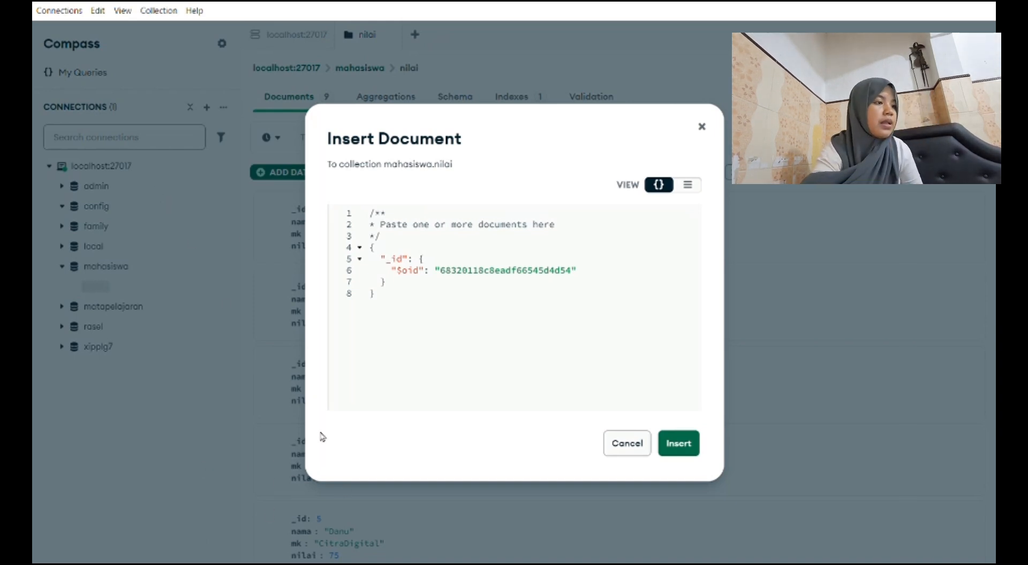
{"action": "left_click", "coordinate": [494, 337]}
{"action": "key", "text": "ctrl+a"}
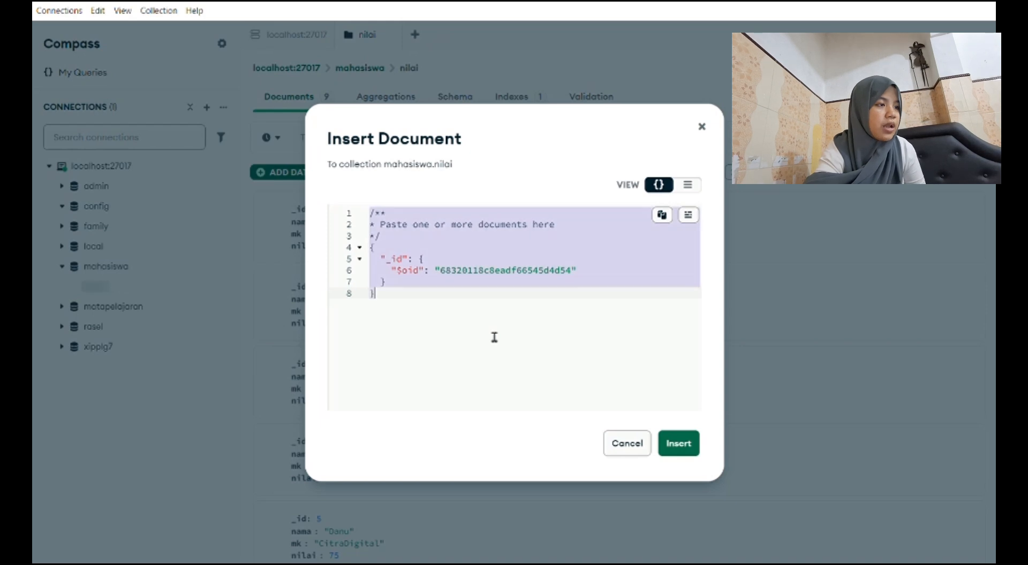
{"action": "type", "text": "{   \"_id\": 10,   \"nama\": \"Naira\",   \"mk\": \"CitraDigital\",   \"nilai\": 90 }"}
{"action": "left_click", "coordinate": [435, 258]}
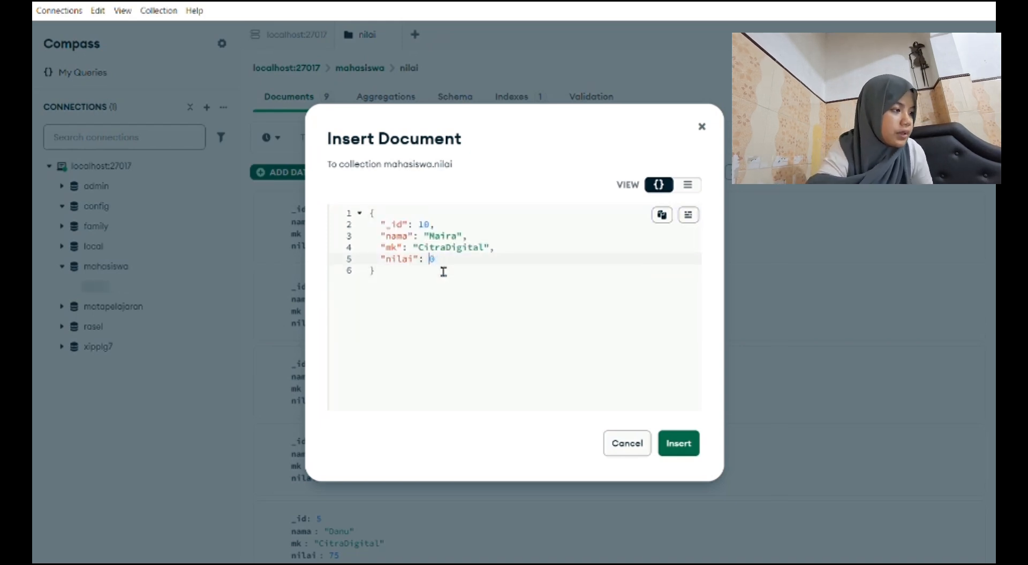
{"action": "left_click", "coordinate": [677, 443]}
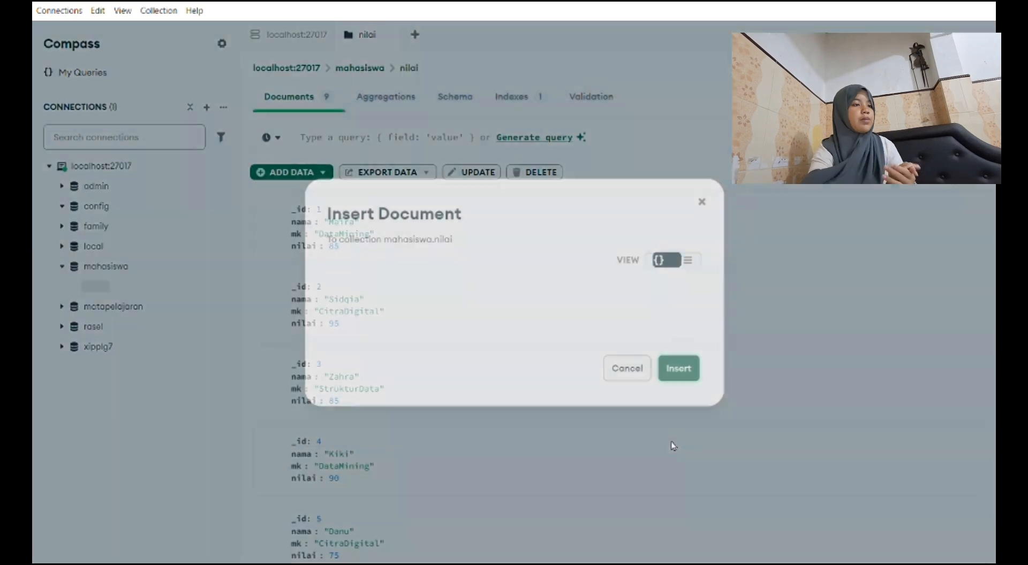
Export the full nilai collection to a file.
{"action": "scroll", "coordinate": [674, 444], "scroll_direction": "down", "scroll_amount": 5}
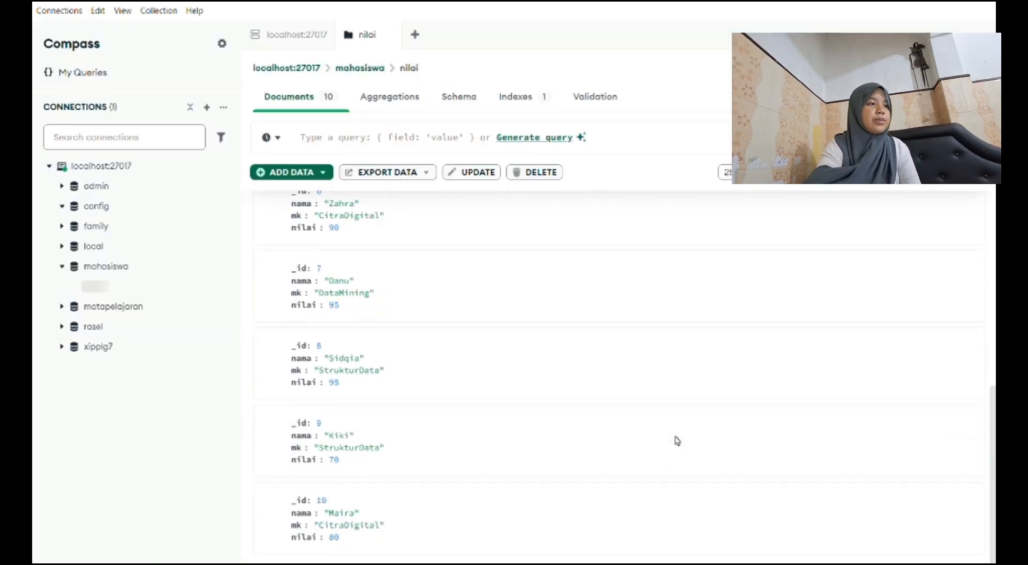
{"action": "left_click", "coordinate": [398, 174]}
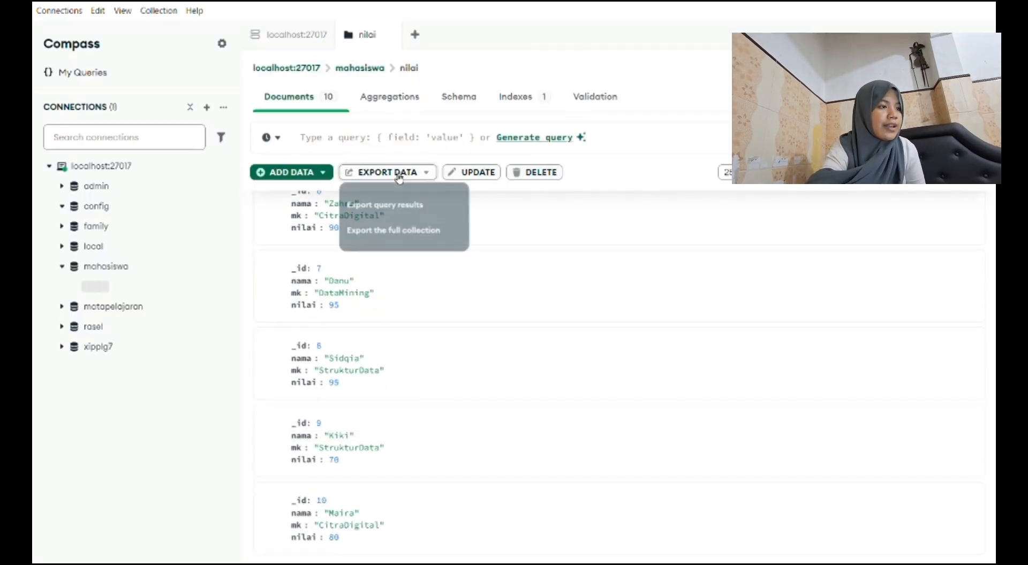
{"action": "left_click", "coordinate": [400, 236]}
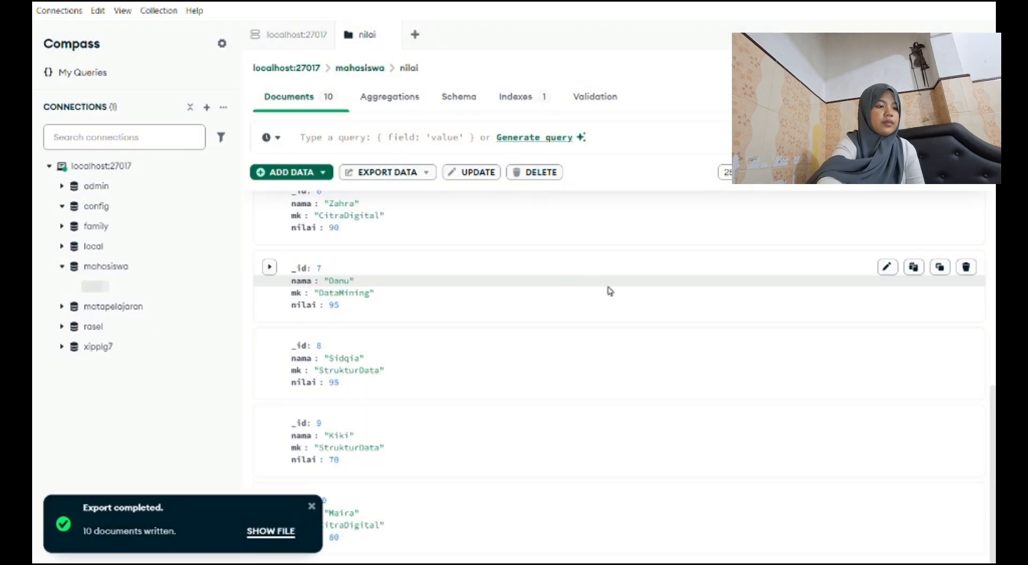
{"action": "scroll", "coordinate": [522, 498], "scroll_direction": "up", "scroll_amount": 5}
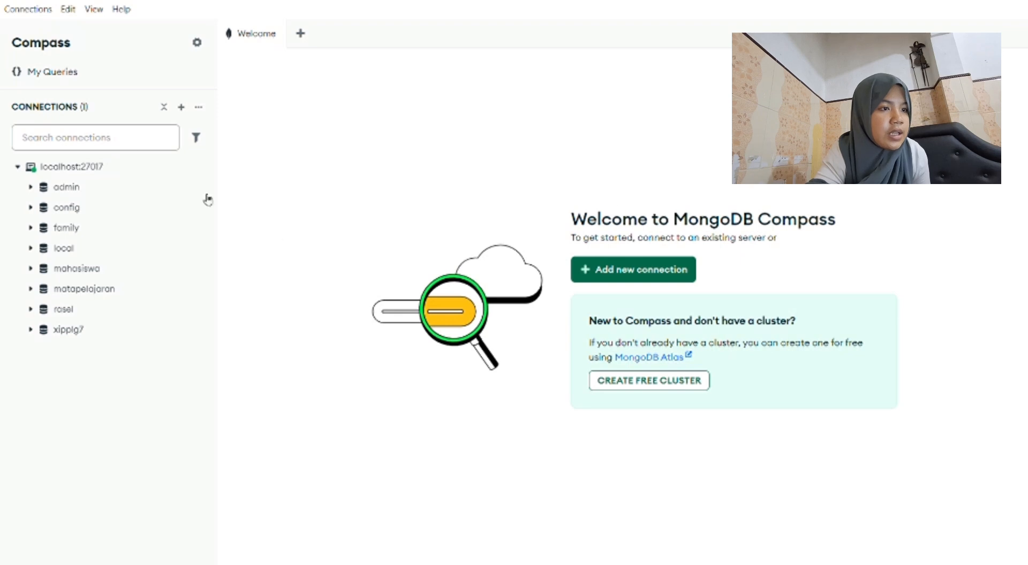
Open the nilai collection of the mahasiswa database and look through its documents.
{"action": "left_click", "coordinate": [100, 290]}
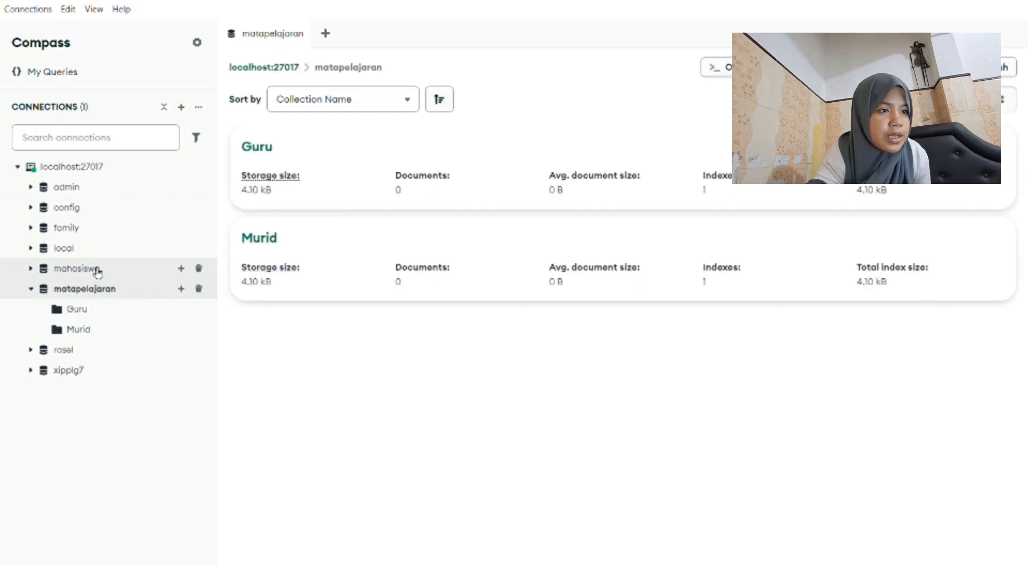
{"action": "left_click", "coordinate": [95, 270]}
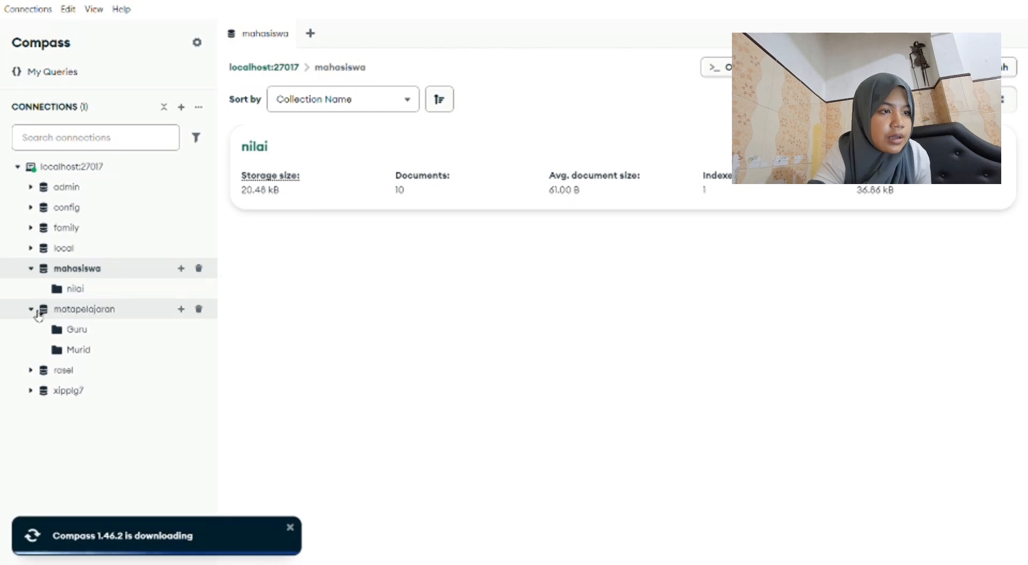
{"action": "left_click", "coordinate": [41, 312]}
{"action": "left_click", "coordinate": [72, 289]}
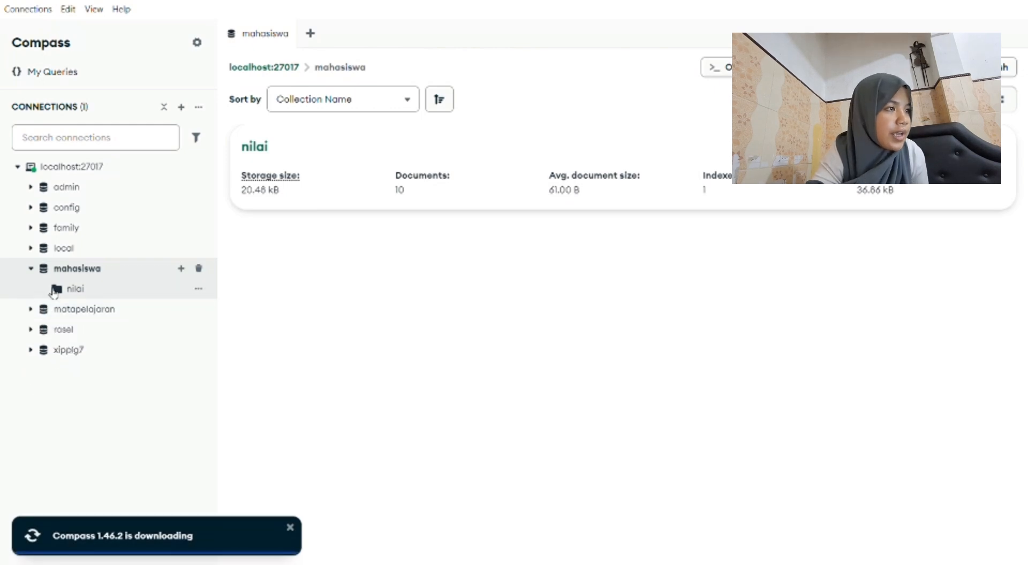
{"action": "scroll", "coordinate": [337, 269], "scroll_direction": "down", "scroll_amount": 8}
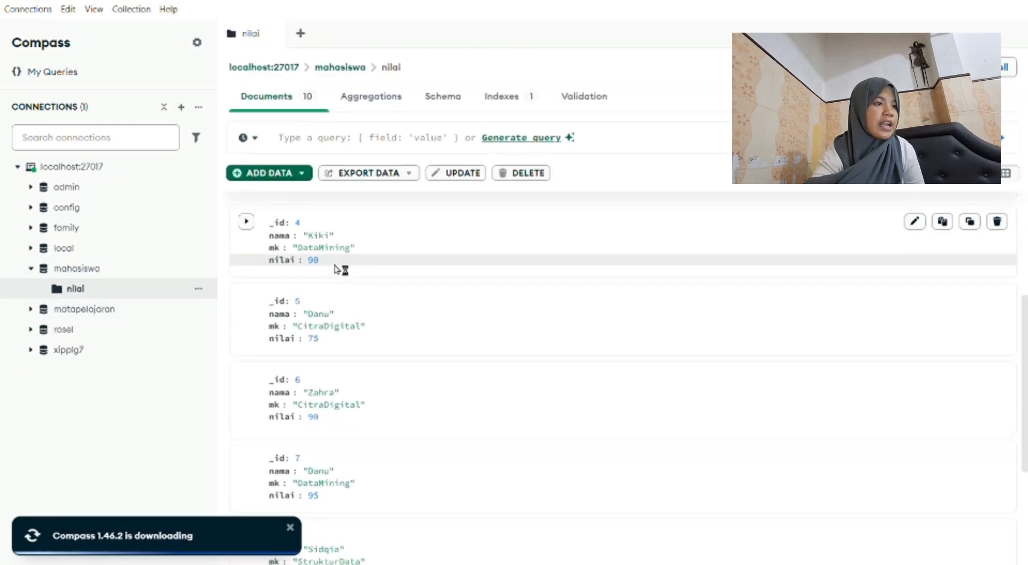
{"action": "scroll", "coordinate": [350, 208], "scroll_direction": "up", "scroll_amount": 8}
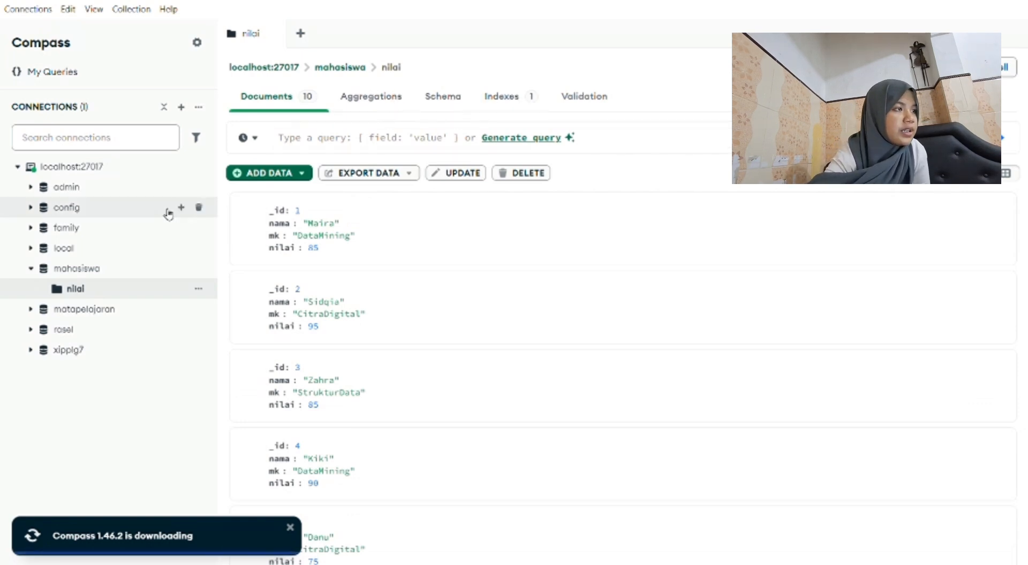
Open the aggregations of the nilai collection and look through the preview of all its documents.
{"action": "left_click", "coordinate": [366, 107]}
{"action": "scroll", "coordinate": [385, 337], "scroll_direction": "right", "scroll_amount": 10}
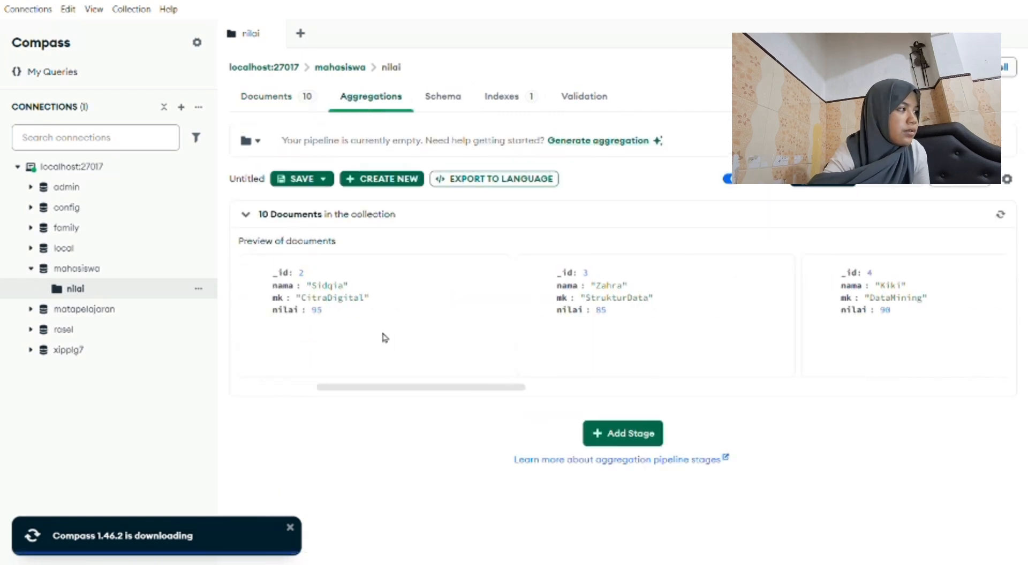
{"action": "scroll", "coordinate": [384, 337], "scroll_direction": "right", "scroll_amount": 10}
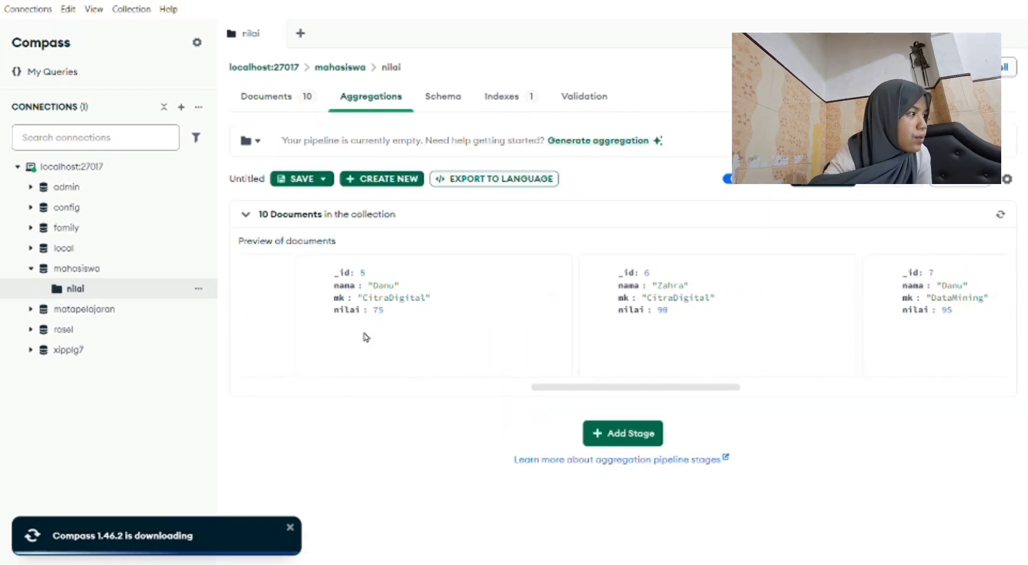
{"action": "scroll", "coordinate": [363, 337], "scroll_direction": "right", "scroll_amount": 3}
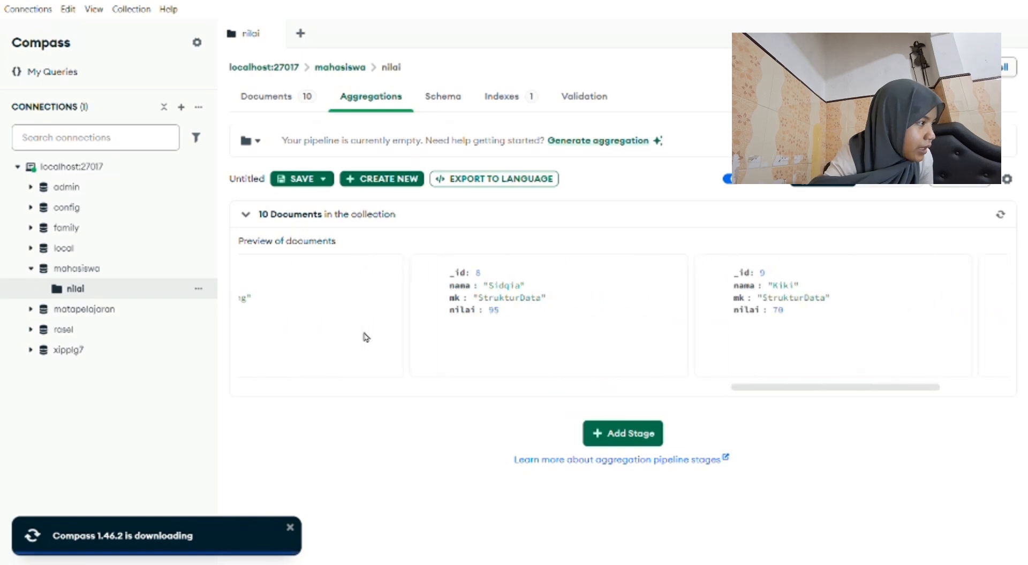
{"action": "scroll", "coordinate": [741, 305], "scroll_direction": "right", "scroll_amount": 3}
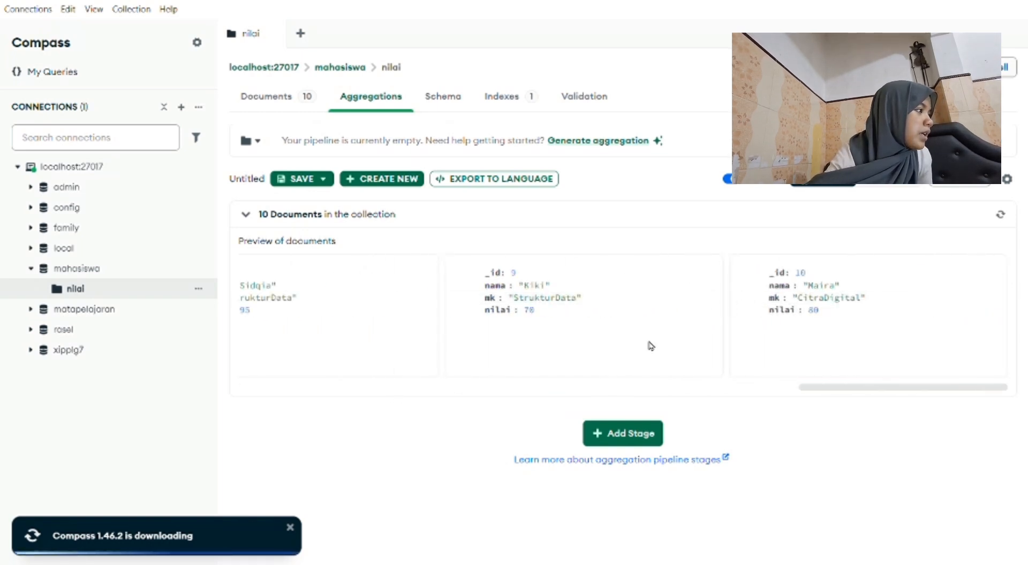
Examine the empty pipeline's output in text mode, then return to the stage builder and show the Stage Wizard.
{"action": "left_click", "coordinate": [891, 186]}
{"action": "scroll", "coordinate": [833, 313], "scroll_direction": "down", "scroll_amount": 3}
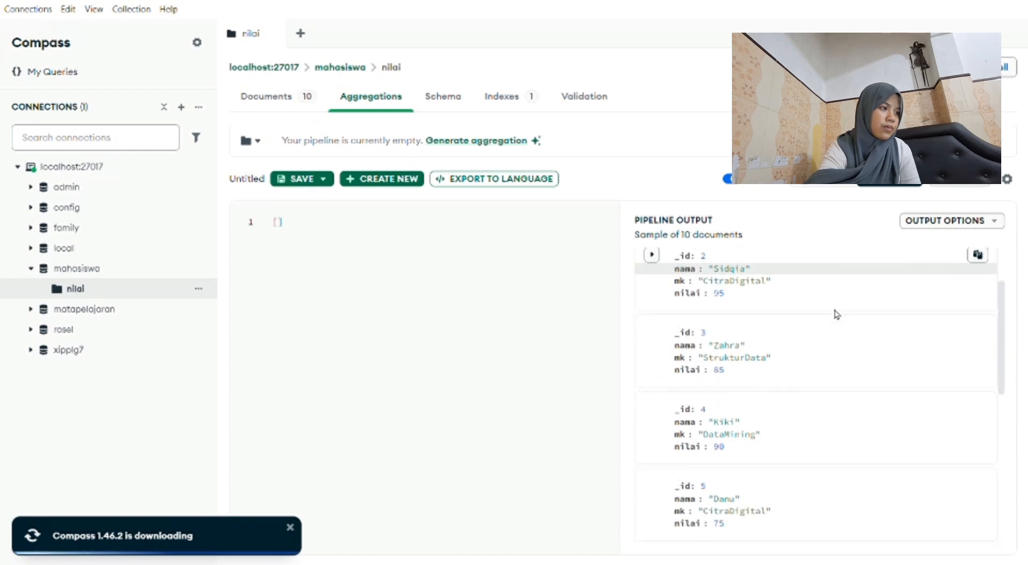
{"action": "left_click", "coordinate": [328, 251]}
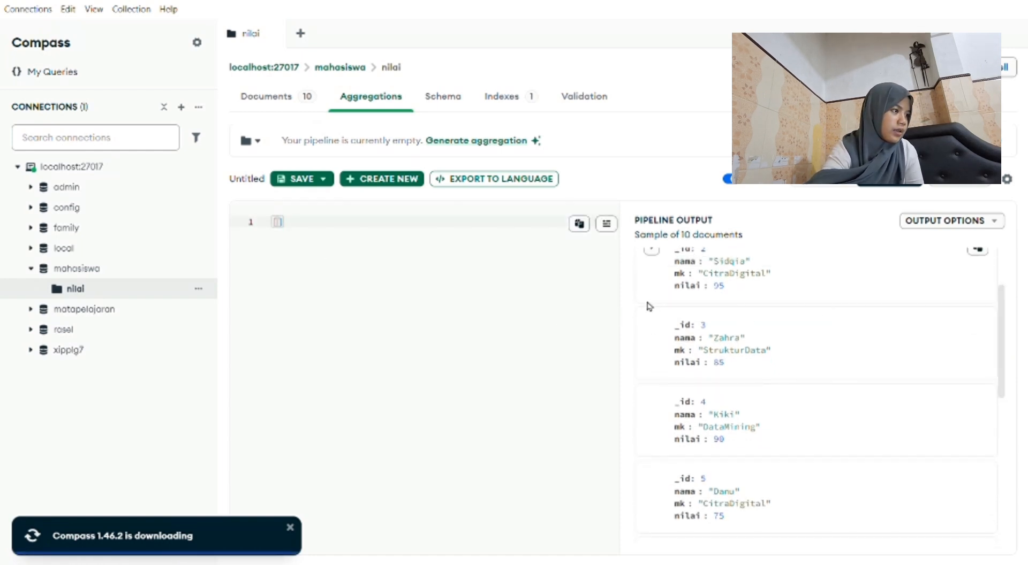
{"action": "scroll", "coordinate": [727, 359], "scroll_direction": "down", "scroll_amount": 3}
{"action": "scroll", "coordinate": [728, 353], "scroll_direction": "up", "scroll_amount": 5}
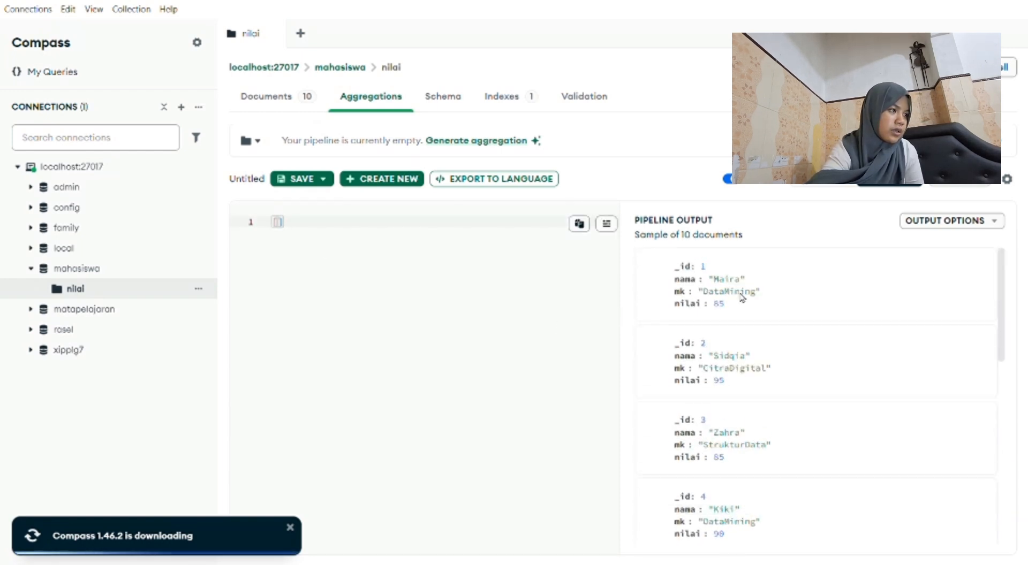
{"action": "left_click", "coordinate": [752, 288]}
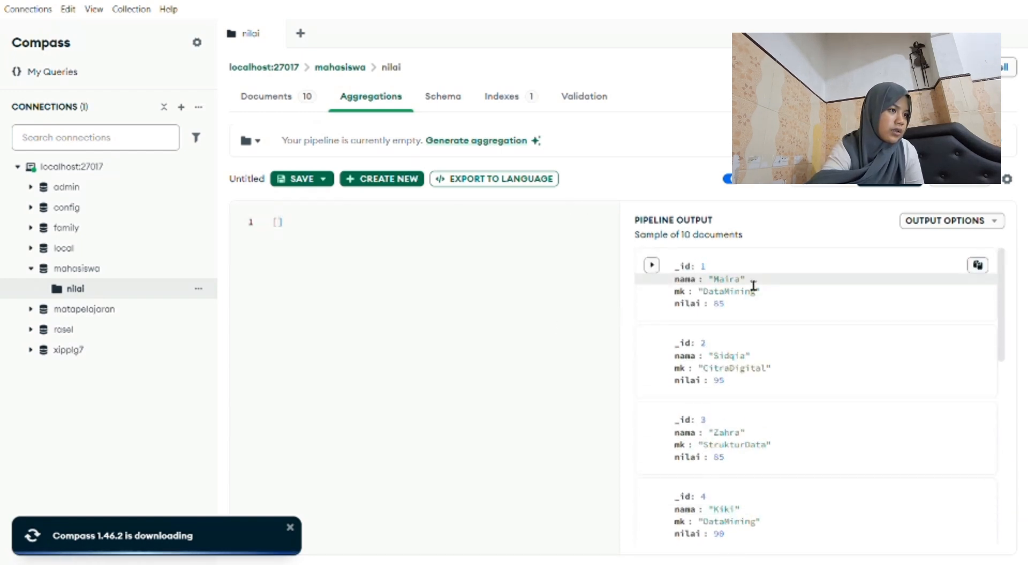
{"action": "left_click", "coordinate": [650, 270]}
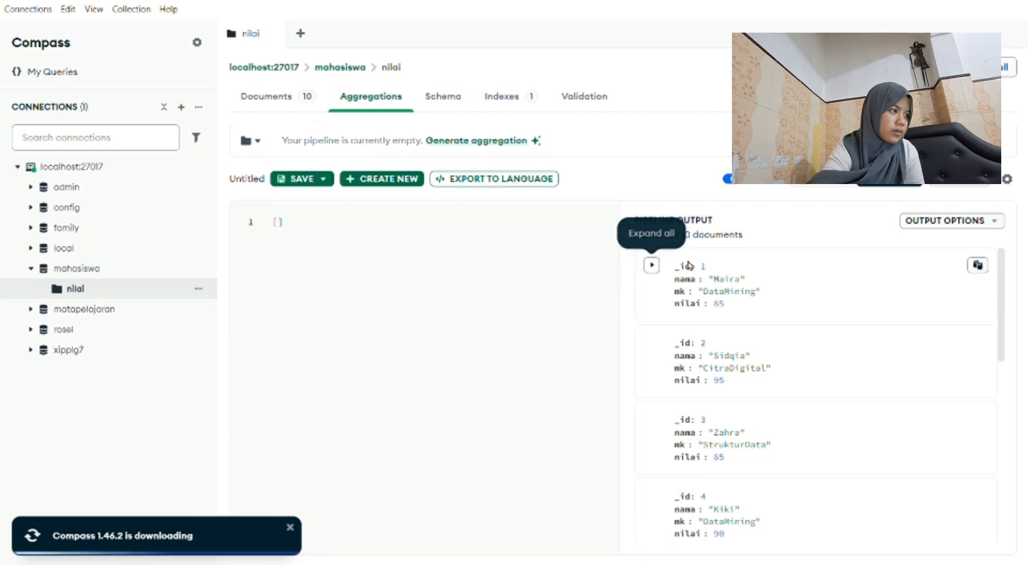
{"action": "left_click", "coordinate": [651, 268]}
{"action": "left_click", "coordinate": [652, 267]}
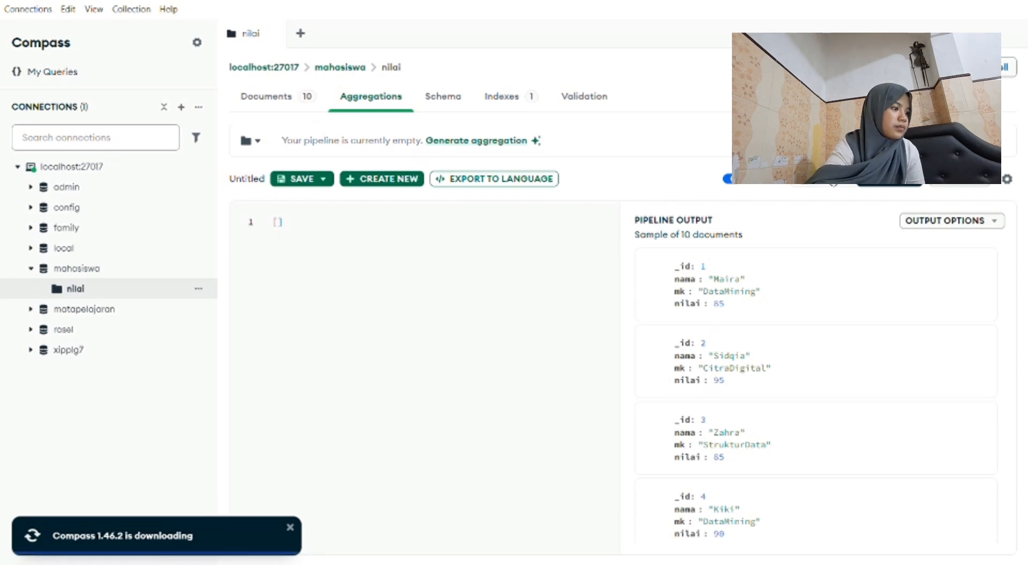
{"action": "left_click", "coordinate": [832, 179]}
{"action": "left_click", "coordinate": [968, 187]}
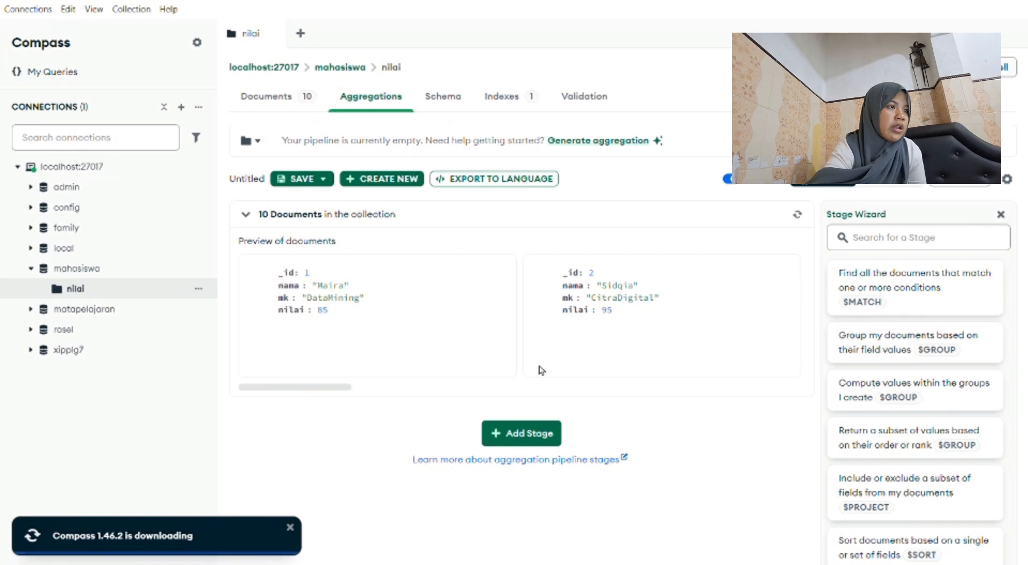
Analyze the schema of the nilai collection and look over the field summaries.
{"action": "left_click", "coordinate": [434, 103]}
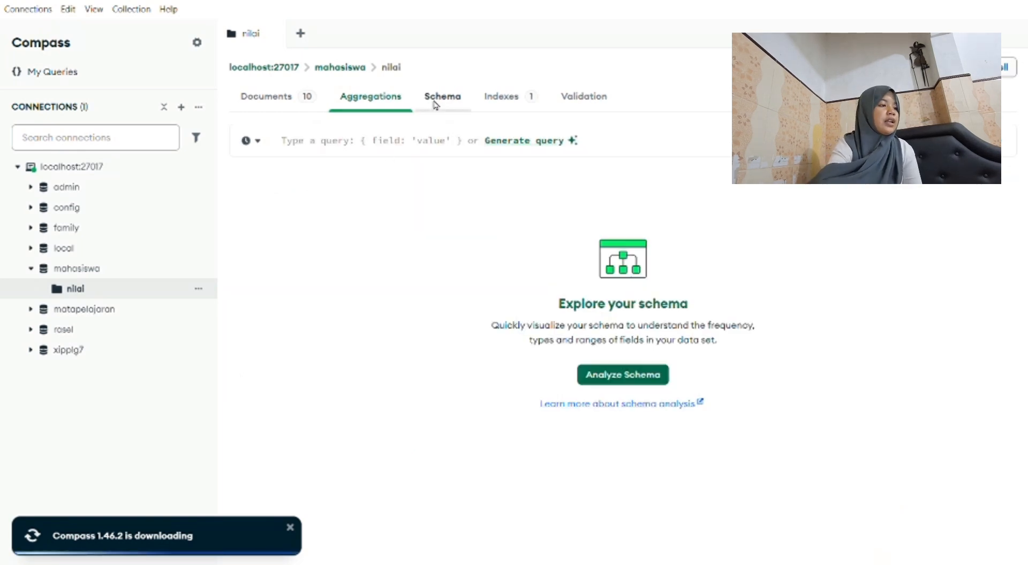
{"action": "left_click", "coordinate": [622, 374]}
{"action": "scroll", "coordinate": [624, 375], "scroll_direction": "down", "scroll_amount": 1}
{"action": "scroll", "coordinate": [624, 376], "scroll_direction": "up", "scroll_amount": 1}
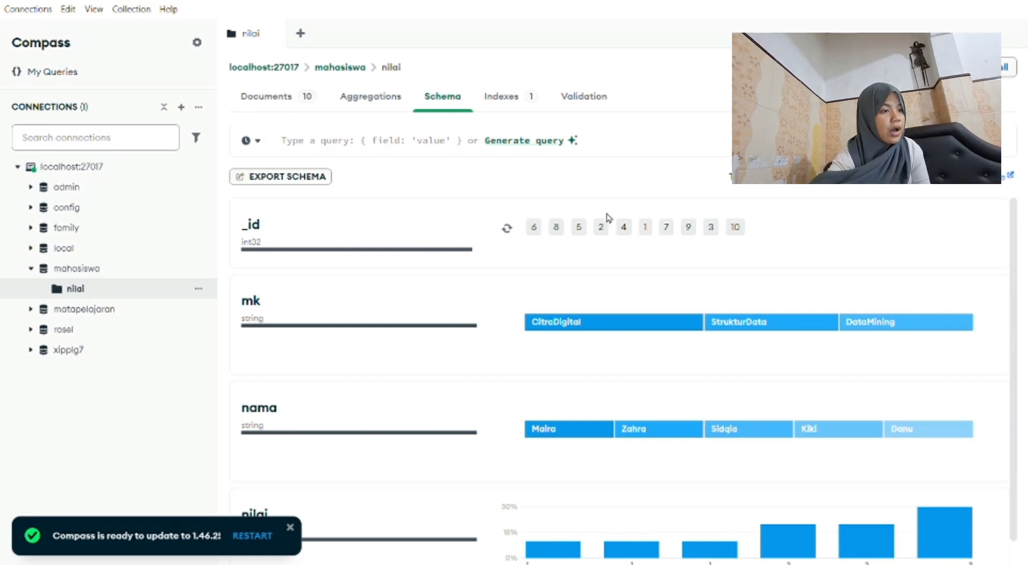
{"action": "scroll", "coordinate": [338, 316], "scroll_direction": "down", "scroll_amount": 1}
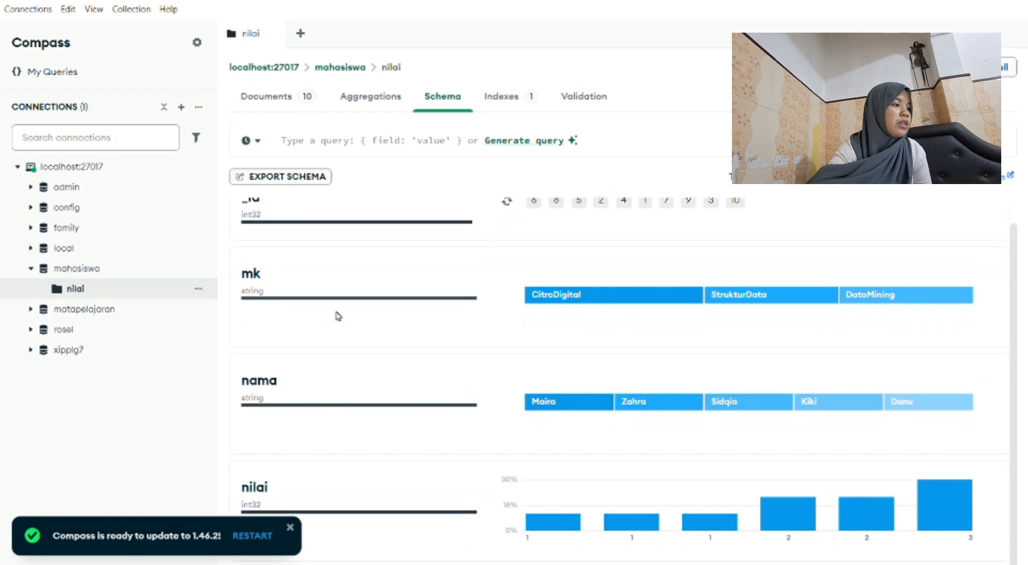
Examine the percentage share of each value in the mk, nama and nilai fields of the schema.
{"action": "mouse_move", "coordinate": [690, 306]}
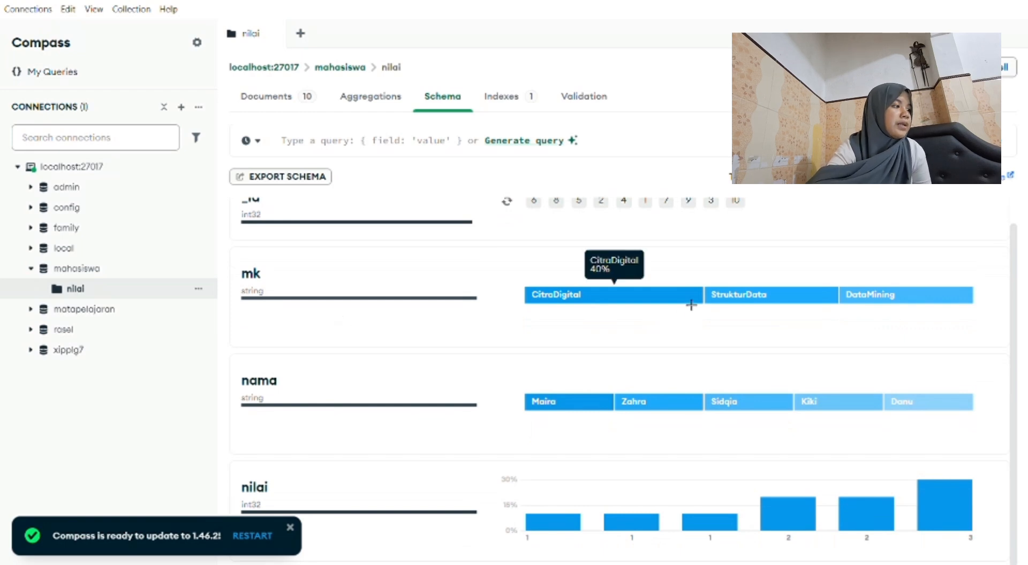
{"action": "mouse_move", "coordinate": [772, 308]}
{"action": "mouse_move", "coordinate": [882, 305]}
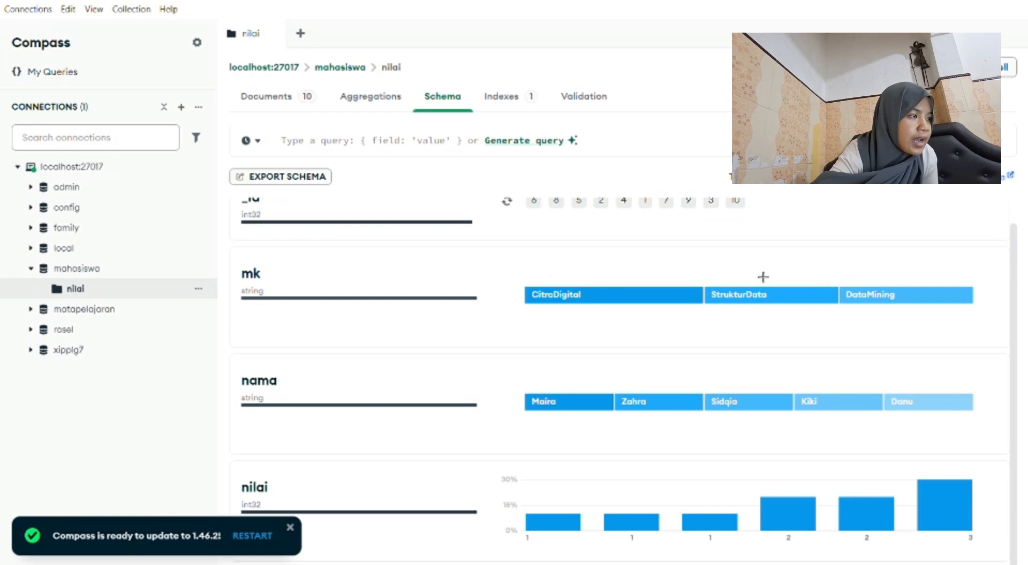
{"action": "mouse_move", "coordinate": [597, 310]}
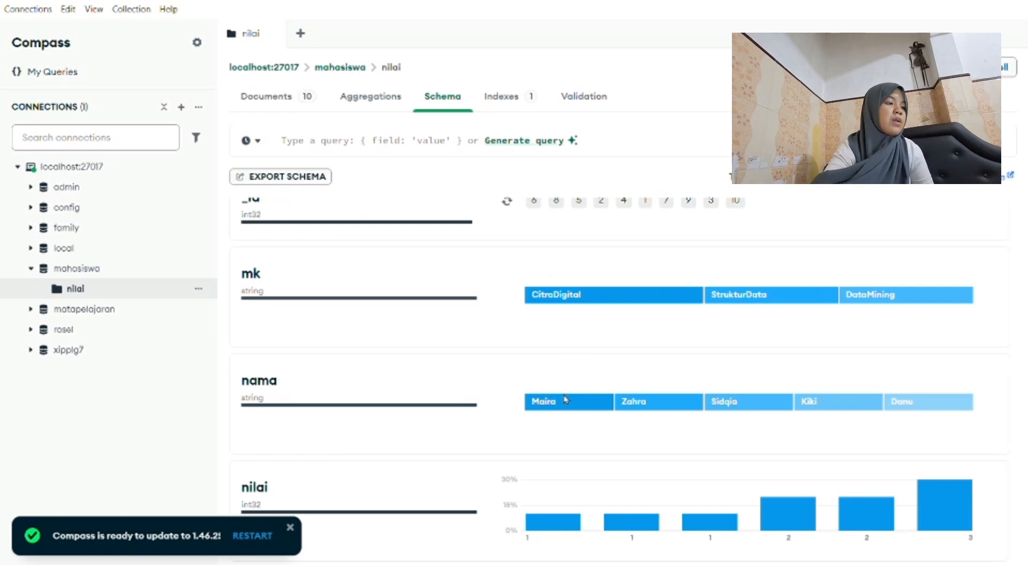
{"action": "mouse_move", "coordinate": [563, 404]}
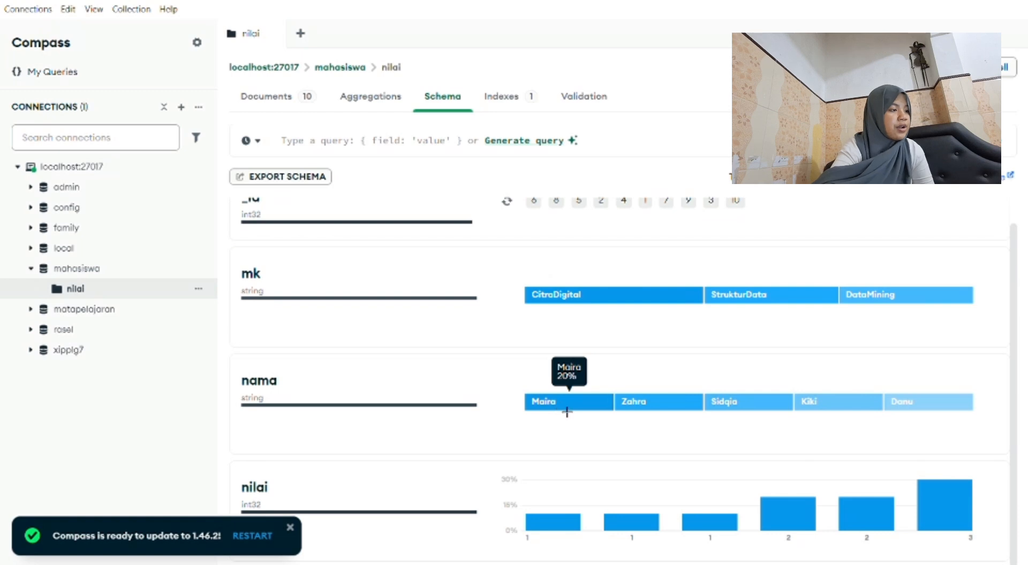
{"action": "mouse_move", "coordinate": [667, 411]}
{"action": "mouse_move", "coordinate": [746, 417]}
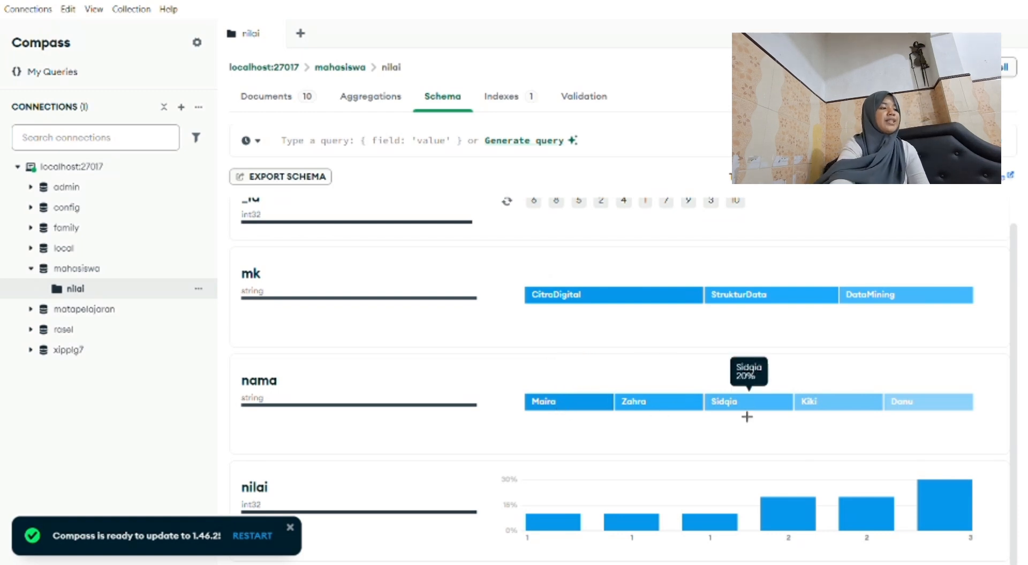
{"action": "mouse_move", "coordinate": [836, 410]}
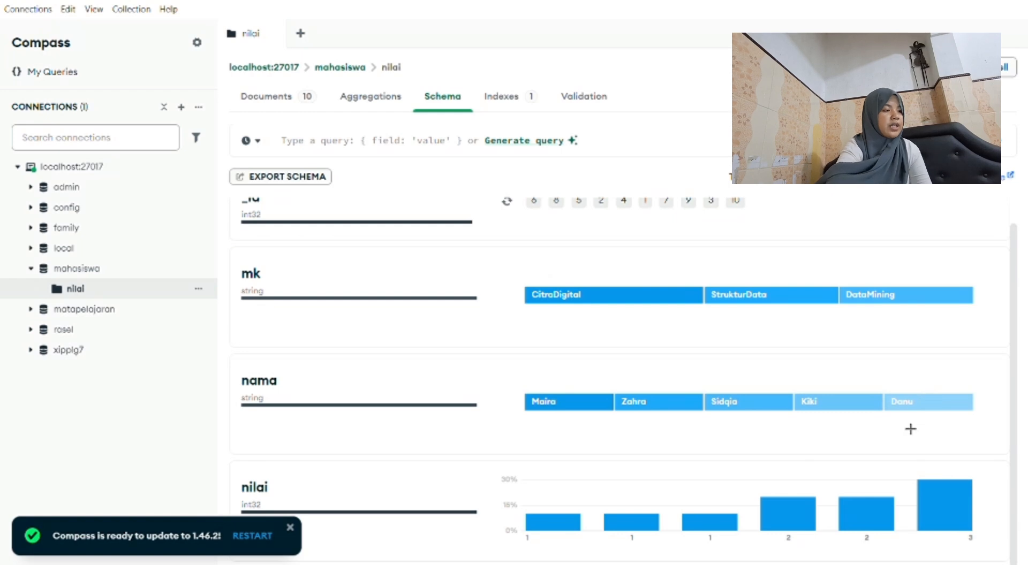
{"action": "mouse_move", "coordinate": [925, 403]}
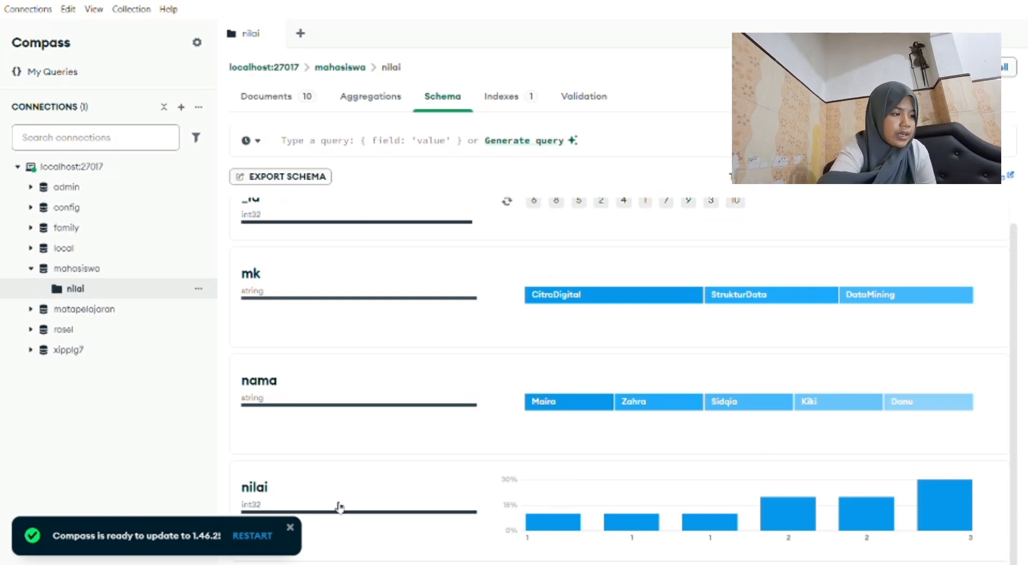
{"action": "mouse_move", "coordinate": [552, 522]}
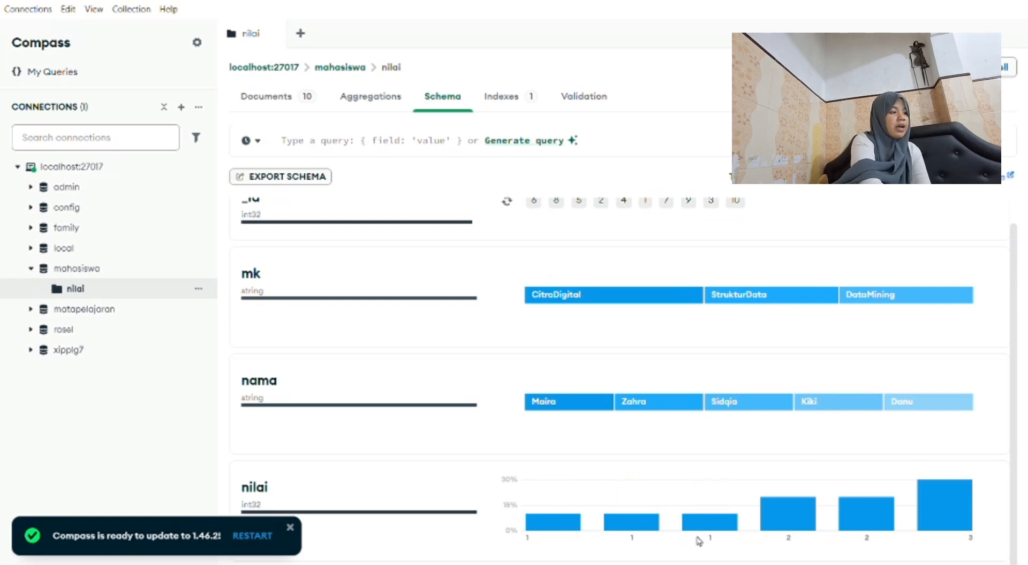
{"action": "mouse_move", "coordinate": [772, 530]}
{"action": "mouse_move", "coordinate": [893, 528]}
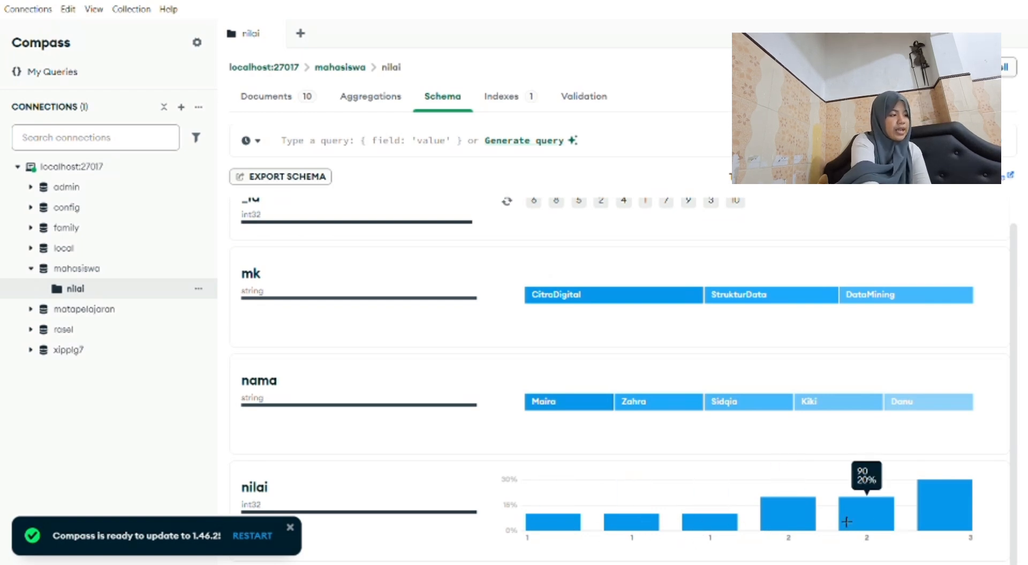
{"action": "mouse_move", "coordinate": [945, 524]}
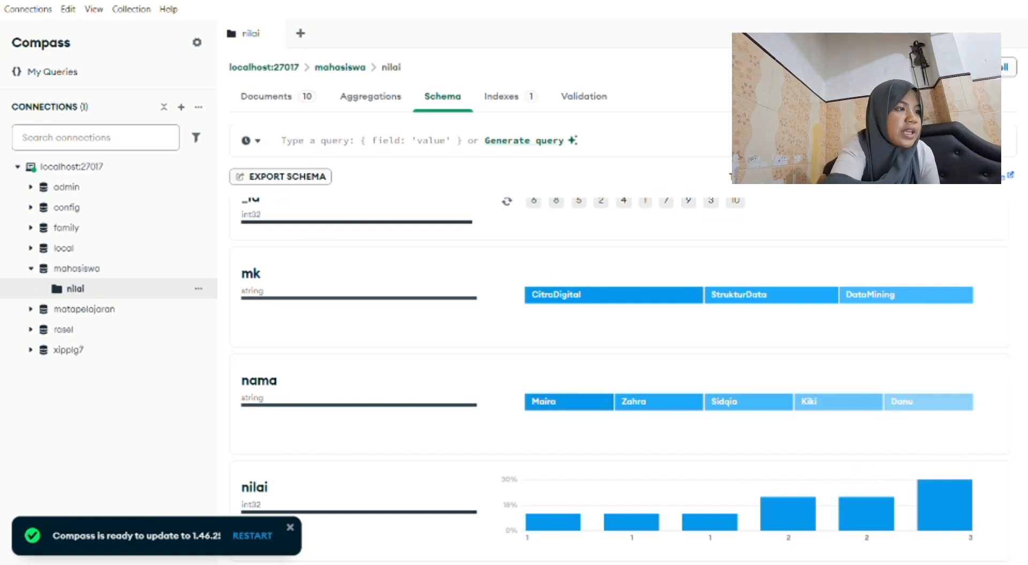
Show the indexes of the nilai collection and expand the definition of the _id_ index.
{"action": "left_click", "coordinate": [502, 95]}
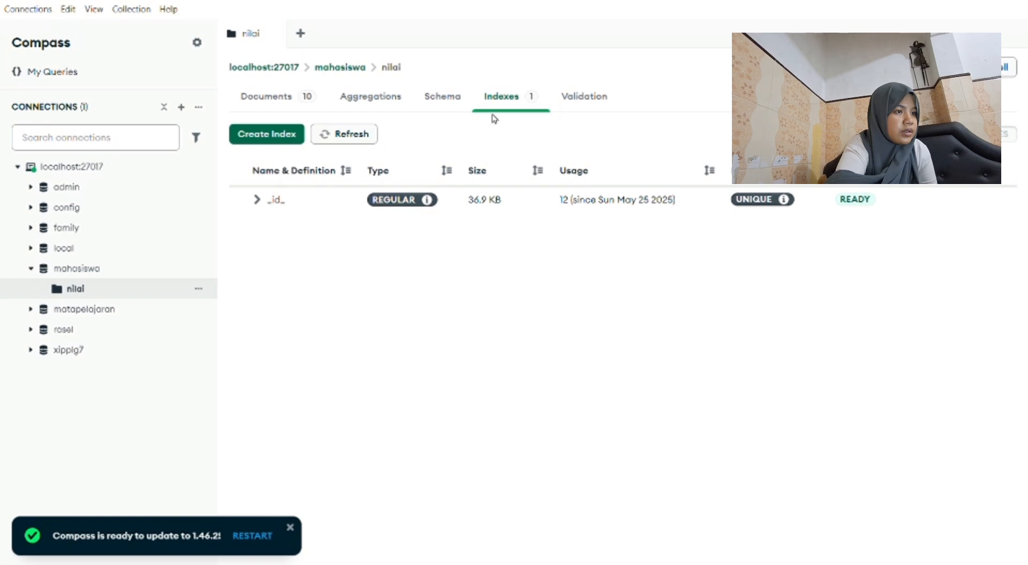
{"action": "left_click", "coordinate": [257, 200]}
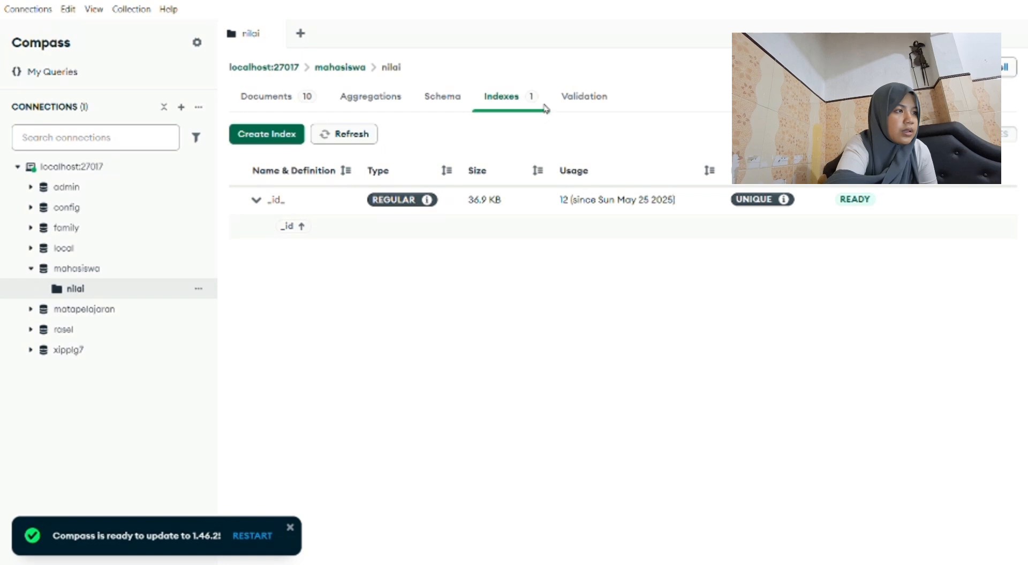
Generate validation rules for the nilai collection and review the resulting JSON schema.
{"action": "left_click", "coordinate": [589, 100]}
{"action": "left_click", "coordinate": [588, 350]}
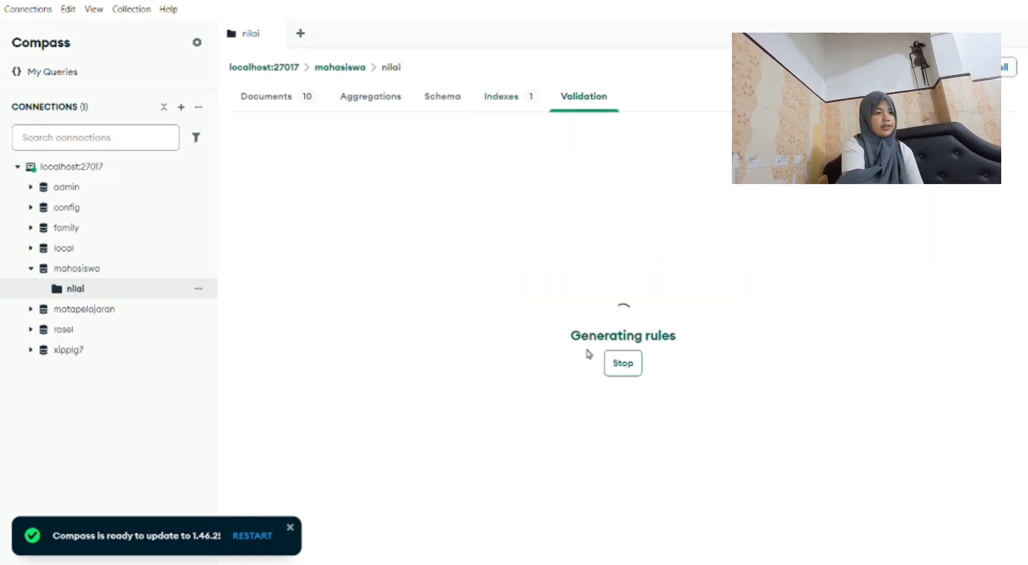
{"action": "scroll", "coordinate": [595, 357], "scroll_direction": "down", "scroll_amount": 3}
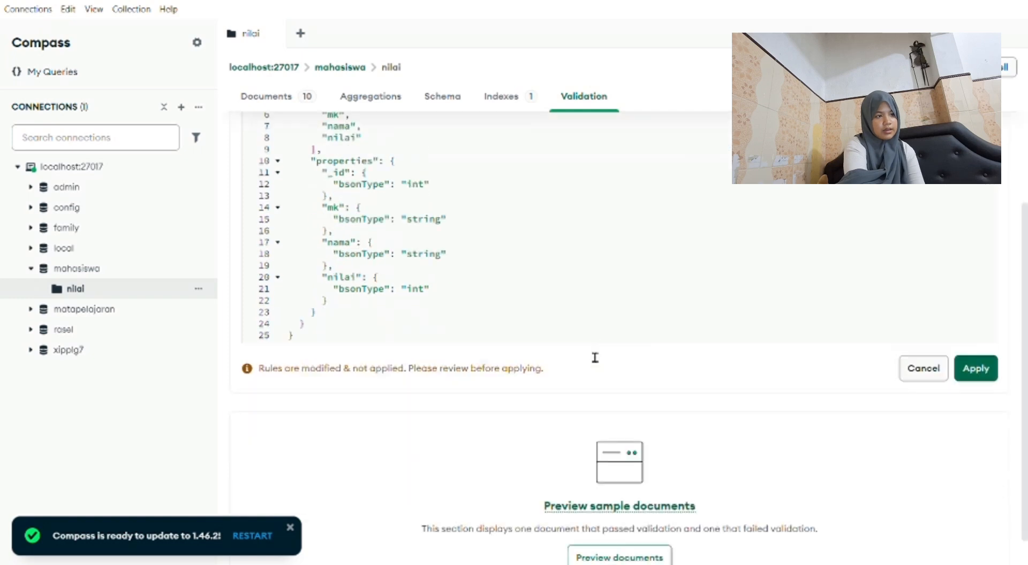
{"action": "scroll", "coordinate": [594, 357], "scroll_direction": "up", "scroll_amount": 3}
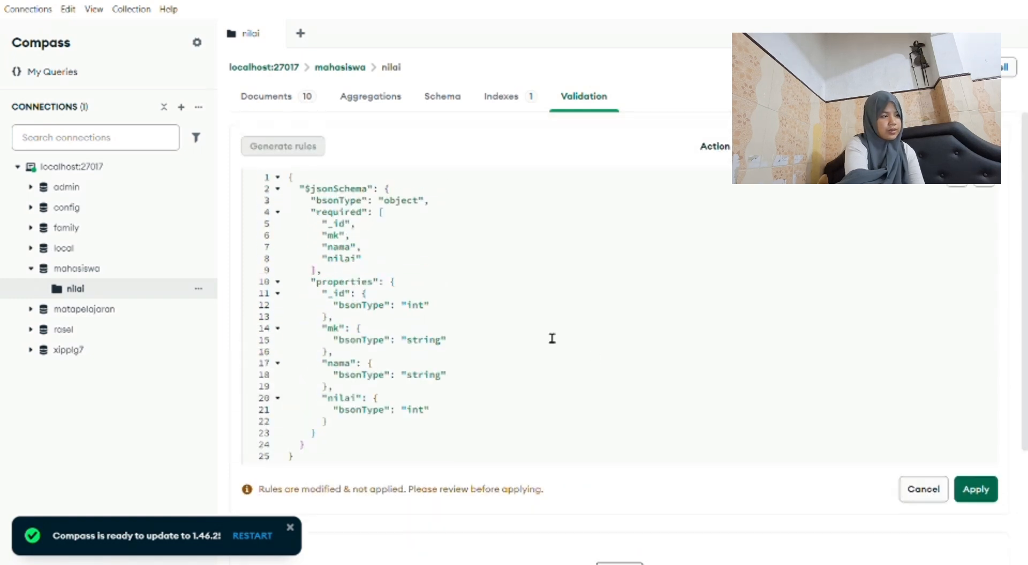
{"action": "scroll", "coordinate": [597, 412], "scroll_direction": "down", "scroll_amount": 1}
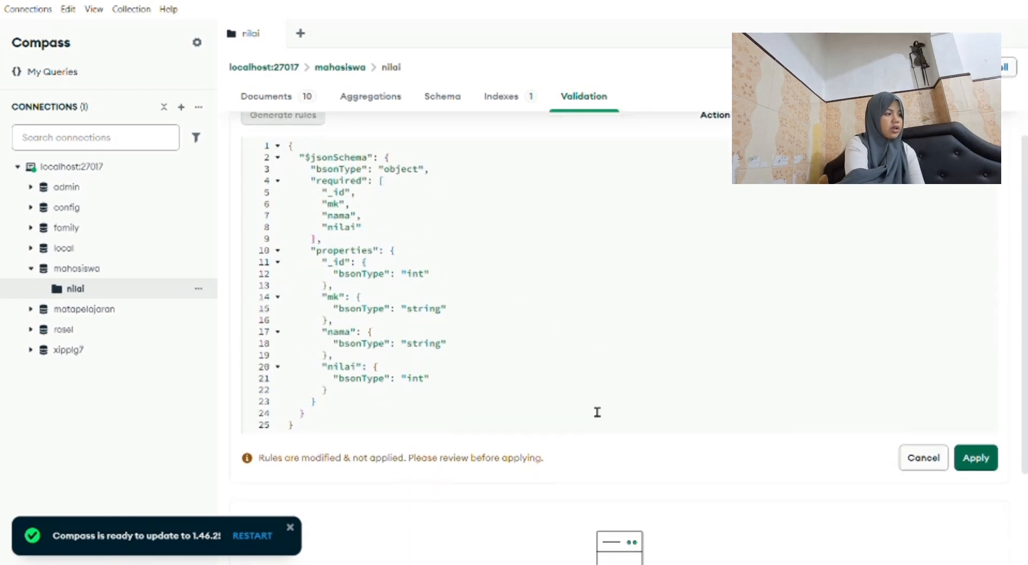
Apply the generated validation rules to the nilai collection and look through the applied rules.
{"action": "left_click", "coordinate": [980, 455]}
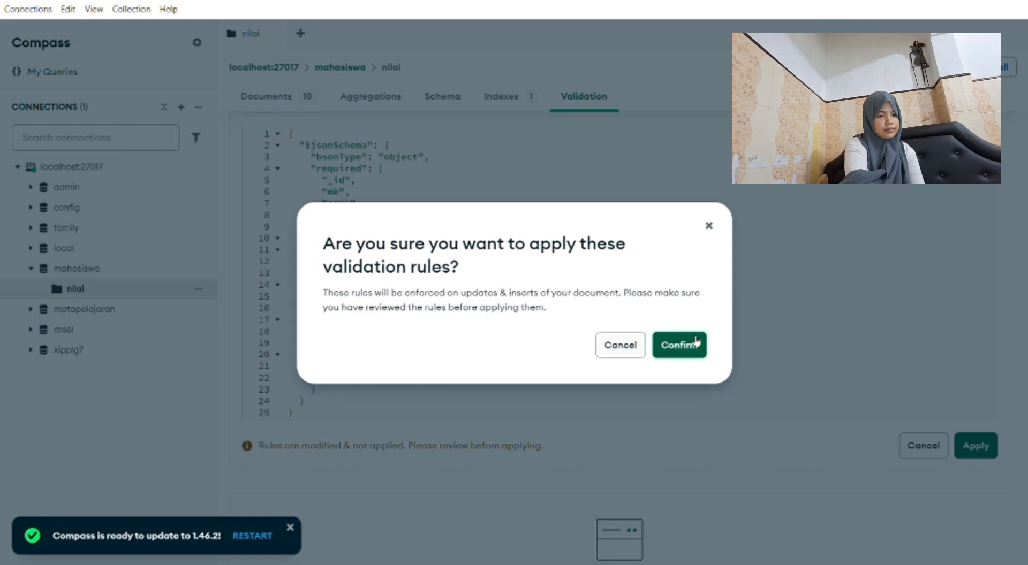
{"action": "left_click", "coordinate": [678, 345]}
{"action": "scroll", "coordinate": [696, 343], "scroll_direction": "down", "scroll_amount": 1}
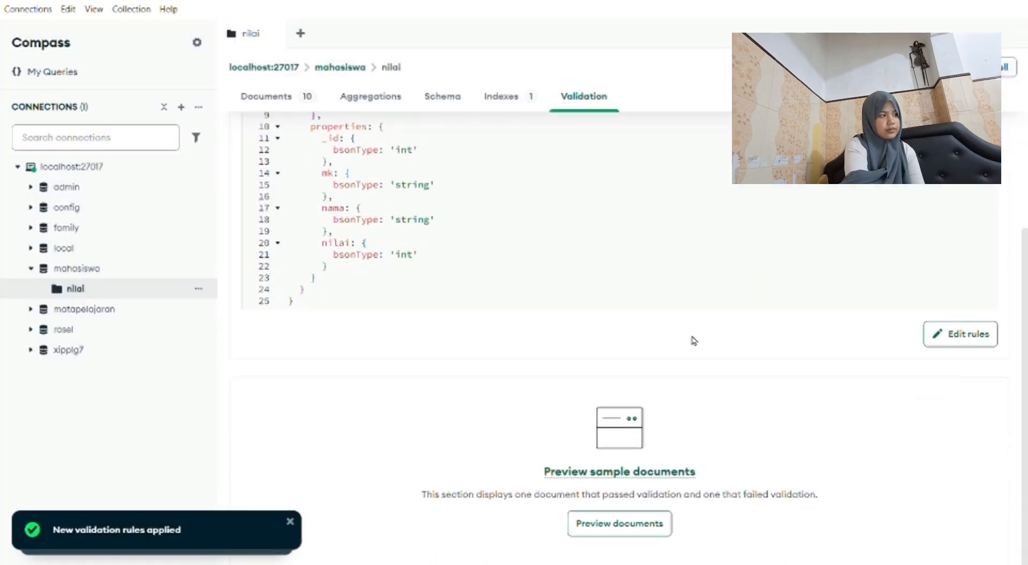
{"action": "scroll", "coordinate": [696, 343], "scroll_direction": "up", "scroll_amount": 3}
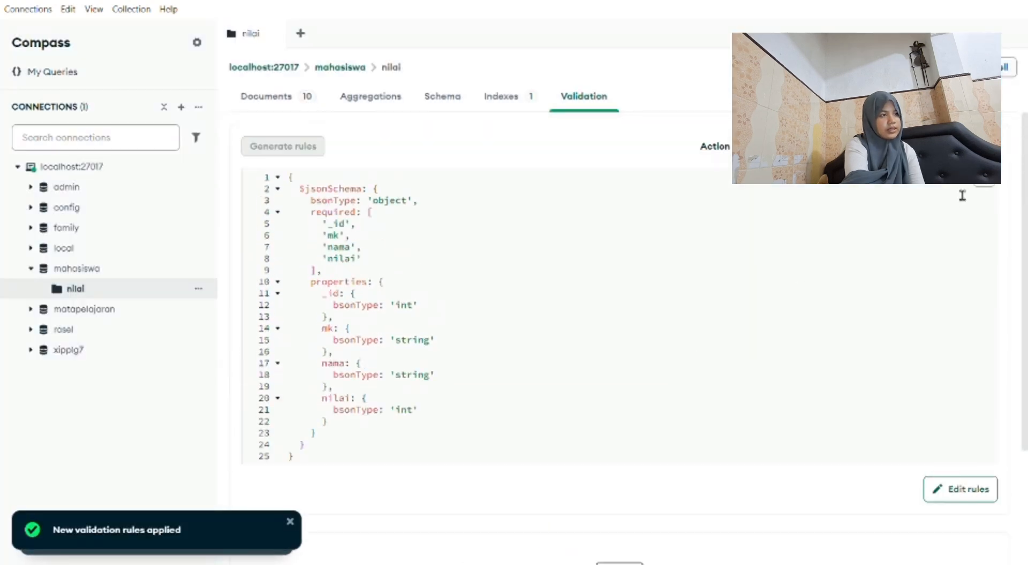
{"action": "scroll", "coordinate": [644, 266], "scroll_direction": "down", "scroll_amount": 1}
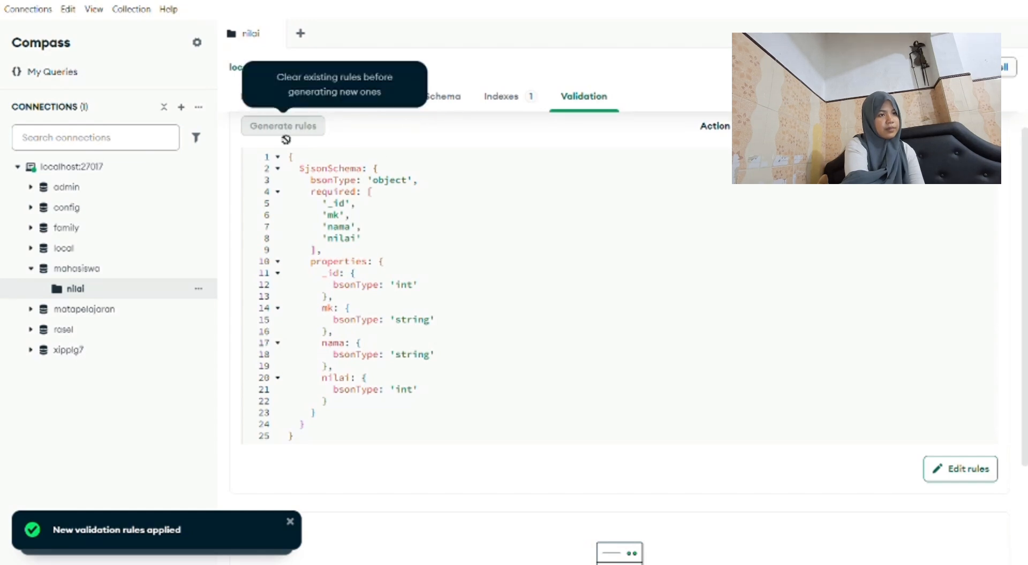
Return to the documents of the nilai collection and show the options for adding data.
{"action": "left_click", "coordinate": [242, 100]}
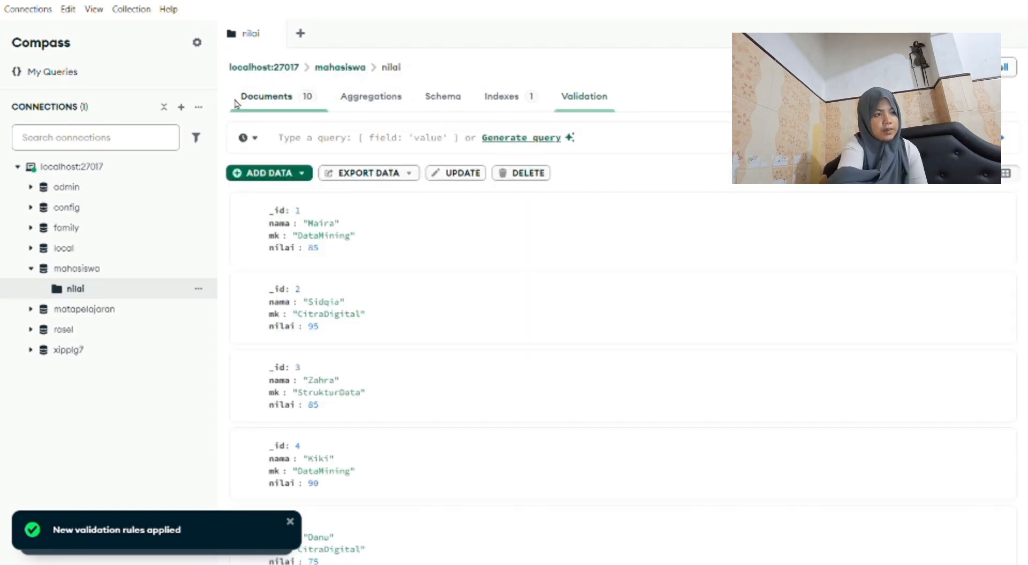
{"action": "left_click", "coordinate": [282, 173]}
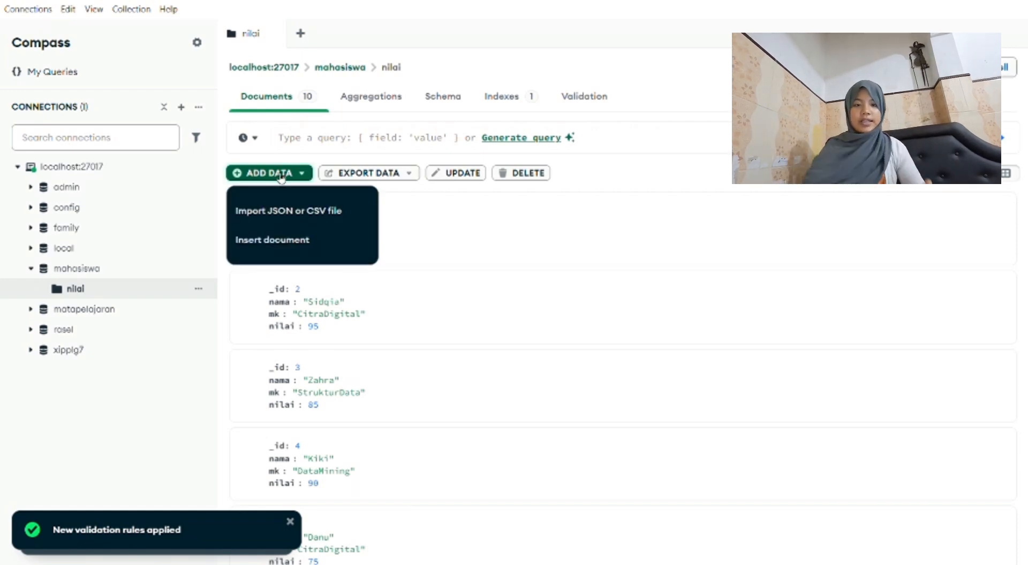